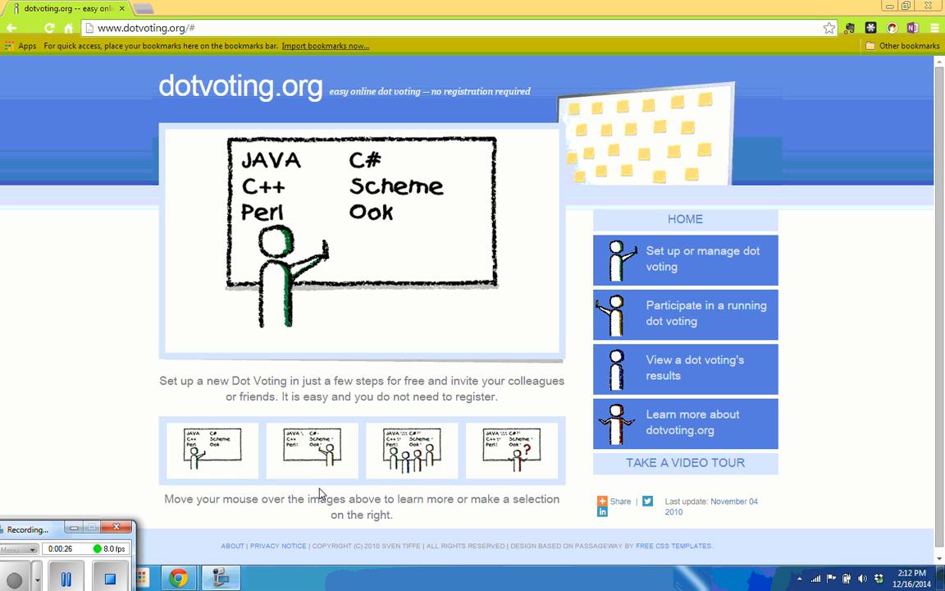
# - Start a new Open Dot Voting with Restricted Access, keeping results private until published
pyautogui.moveTo(343, 474)
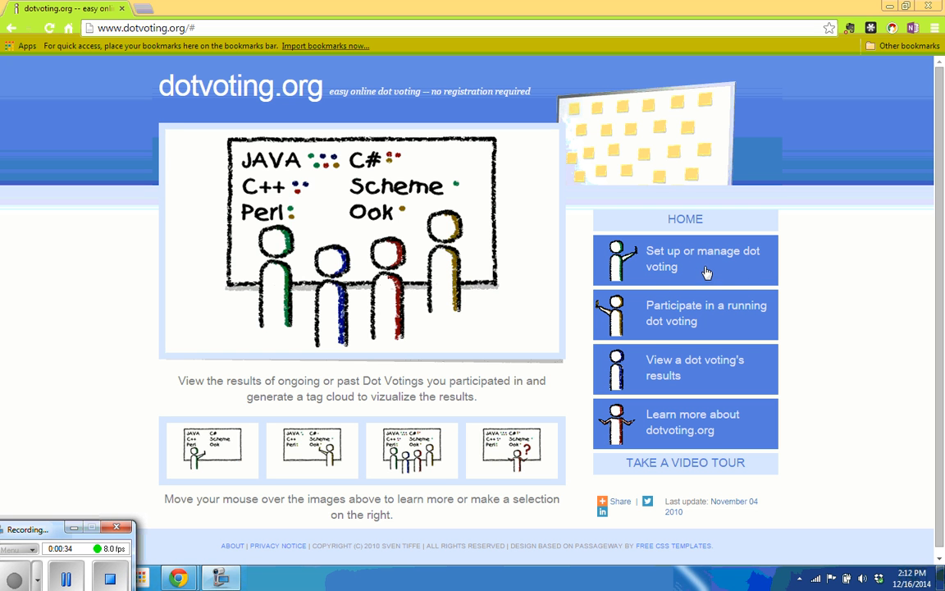
pyautogui.click(679, 265)
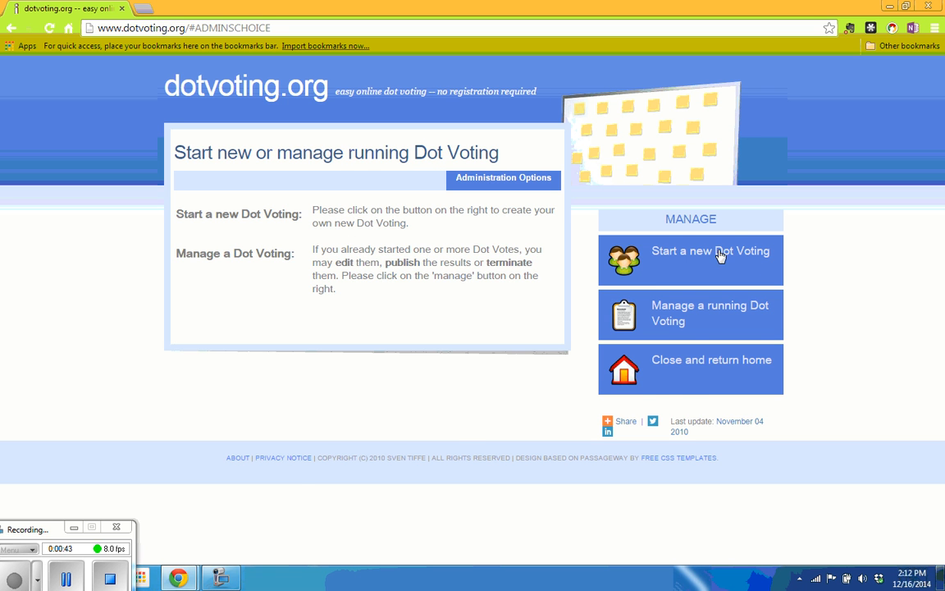
pyautogui.click(702, 273)
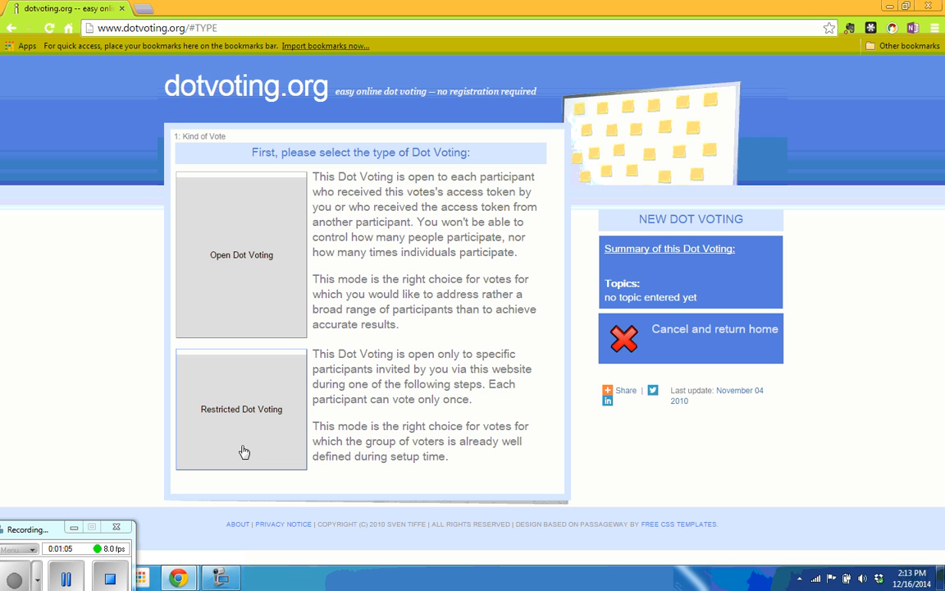
pyautogui.click(241, 292)
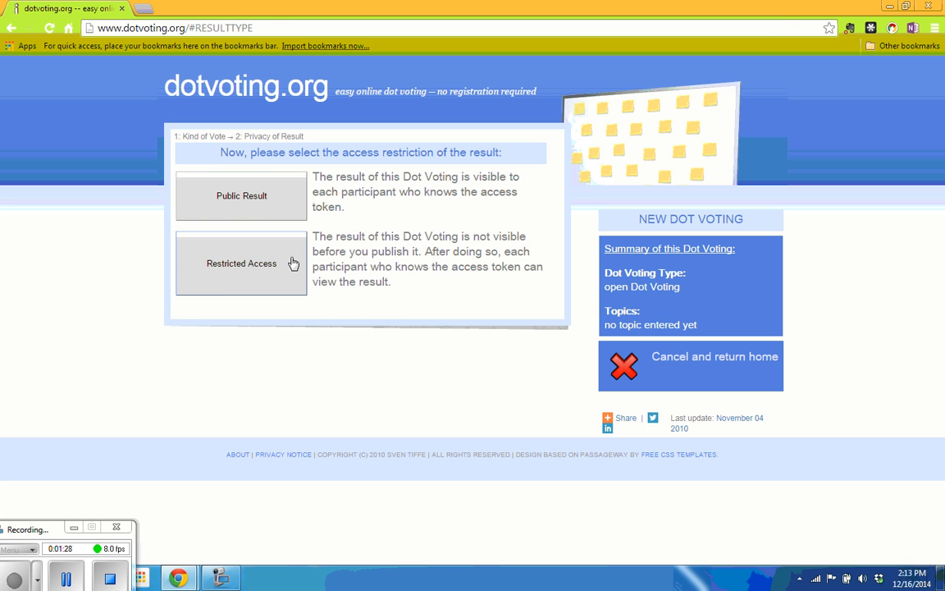
pyautogui.click(235, 277)
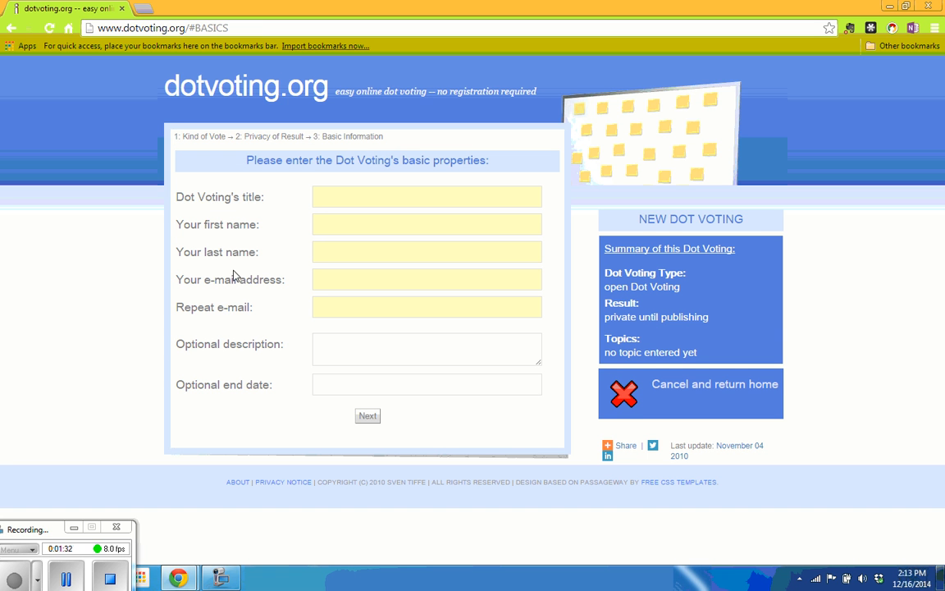
# - Title the voting 'Favorite School Subjects' and enter the organizer's first and last name
pyautogui.click(385, 197)
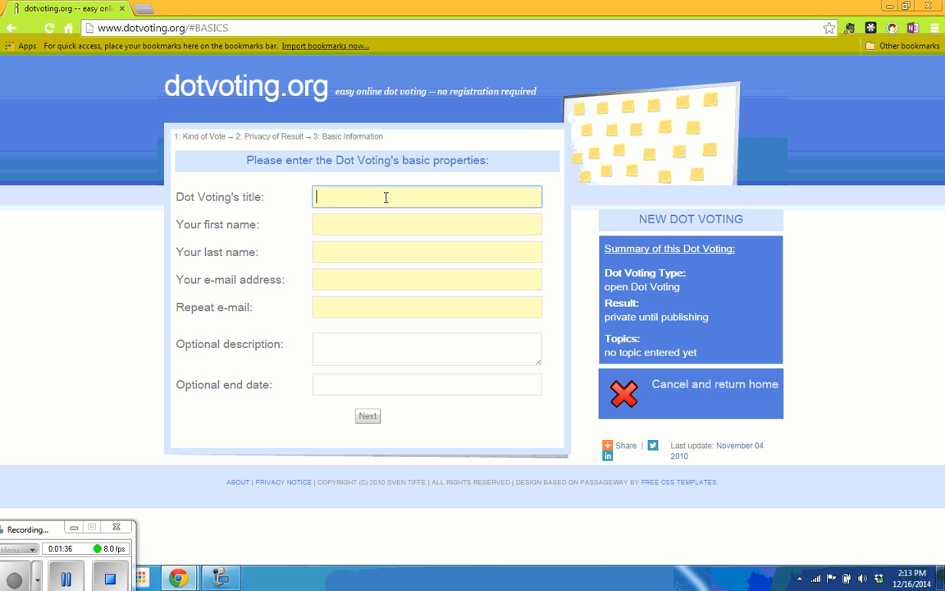
pyautogui.write('Favorite School Subjects')
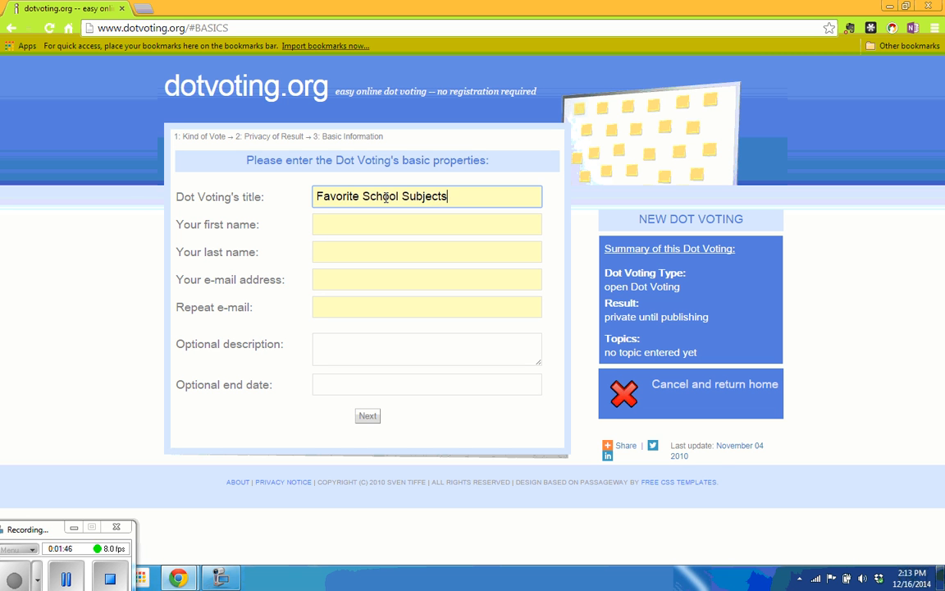
pyautogui.press('Tab')
pyautogui.write('m')
pyautogui.press('BackSpace')
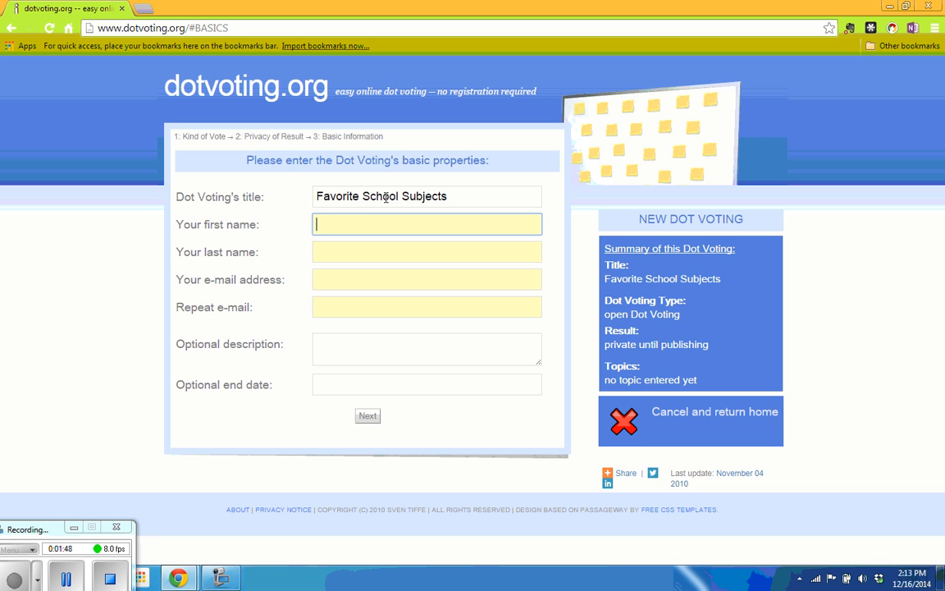
pyautogui.press('Tab')
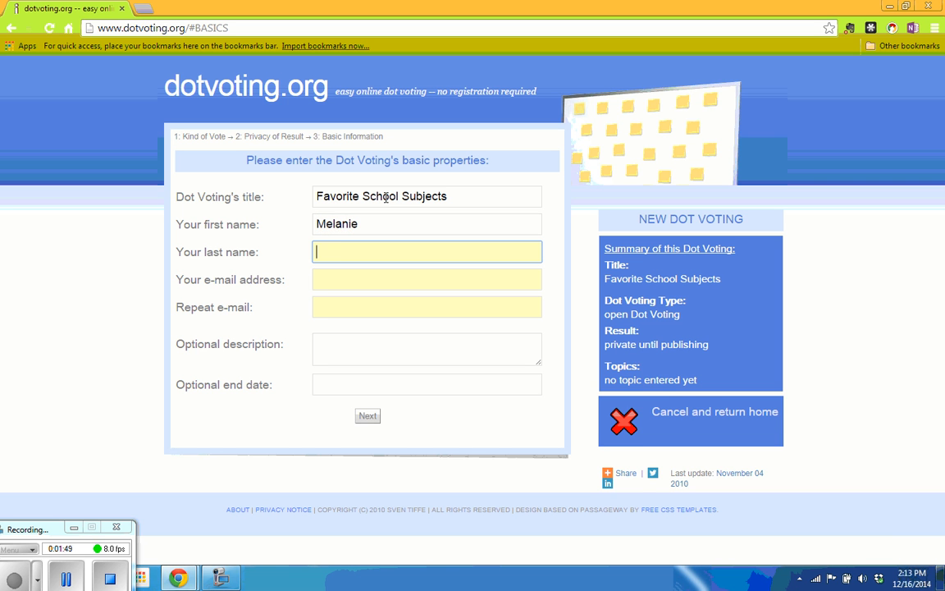
# - Enter the organizer's e-mail address and paste the same address into Repeat e-mail
pyautogui.press('Tab')
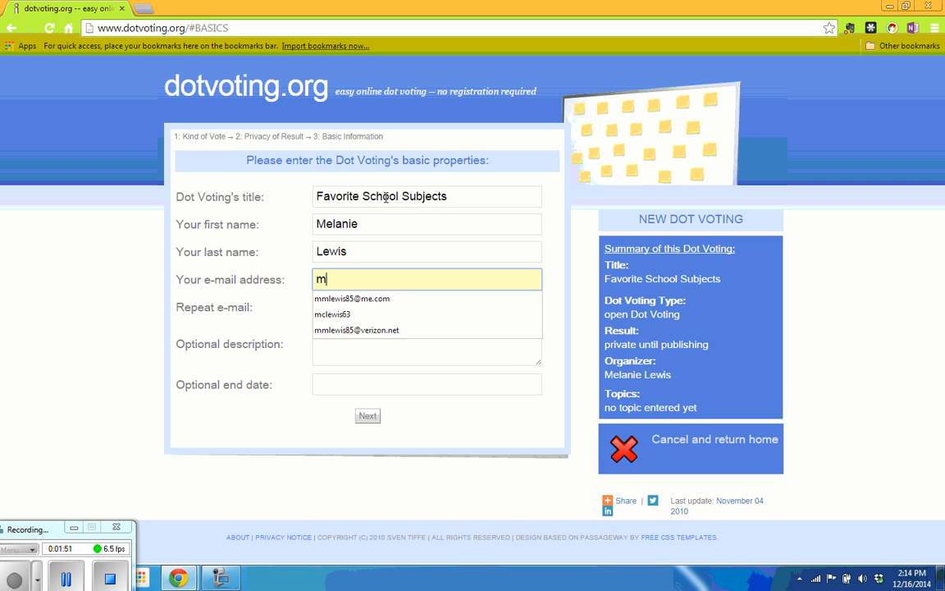
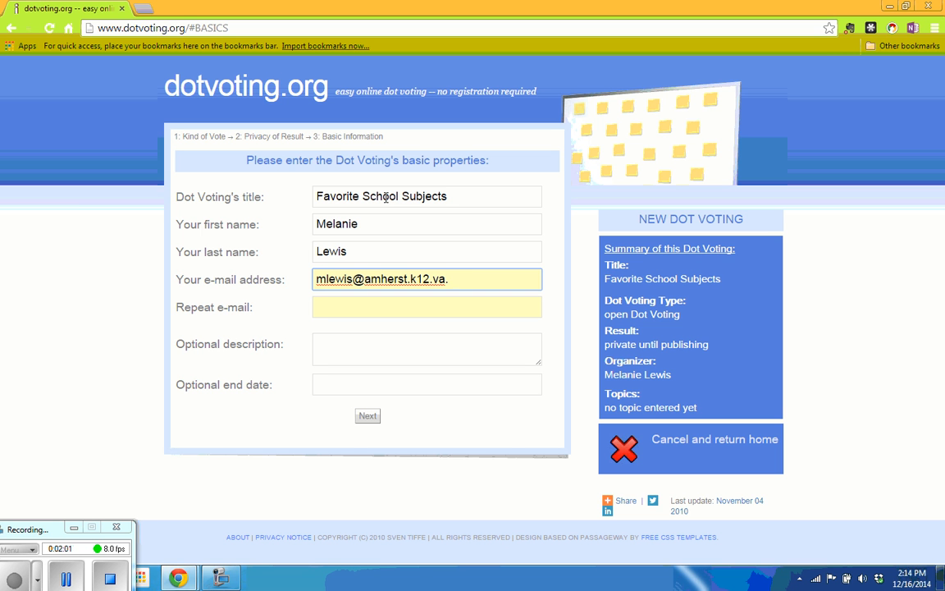
pyautogui.moveTo(484, 279); pyautogui.dragTo(314, 279)
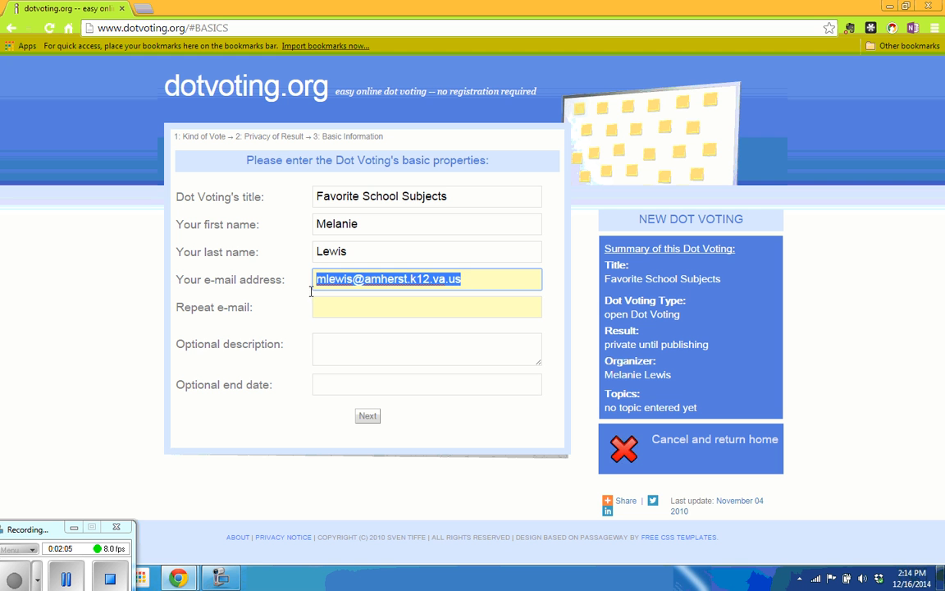
pyautogui.rightClick(354, 280)
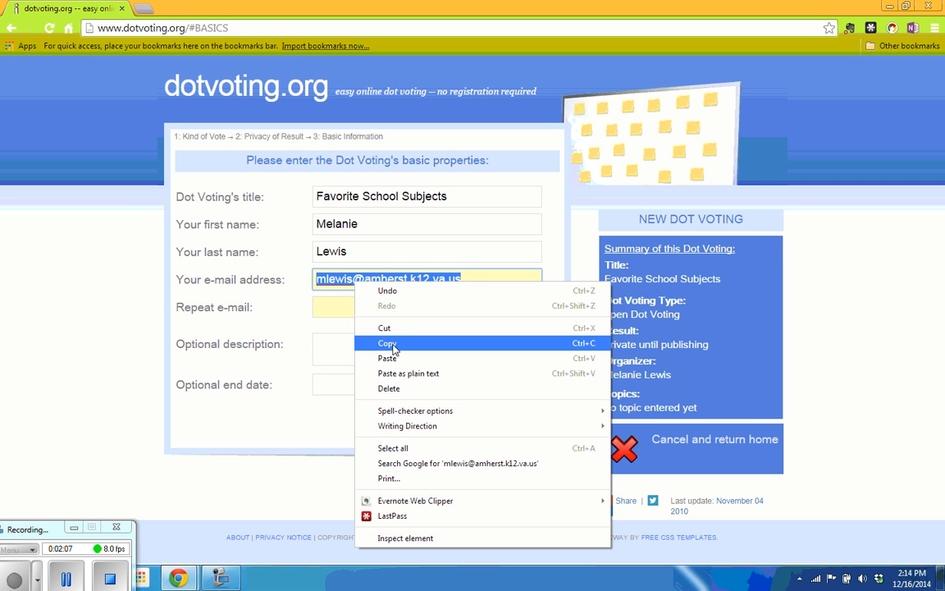
pyautogui.click(379, 343)
pyautogui.click(350, 311)
pyautogui.rightClick(348, 311)
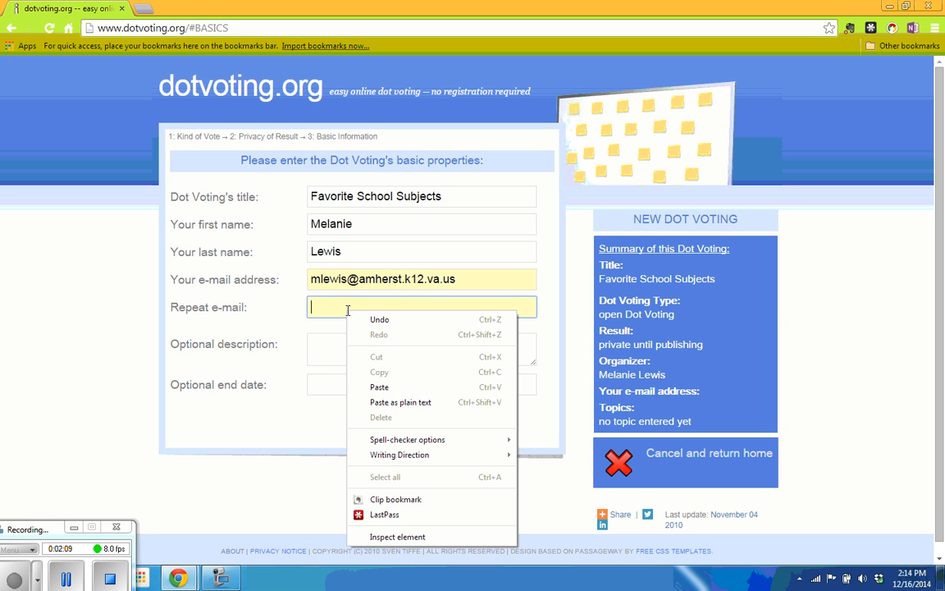
pyautogui.click(405, 387)
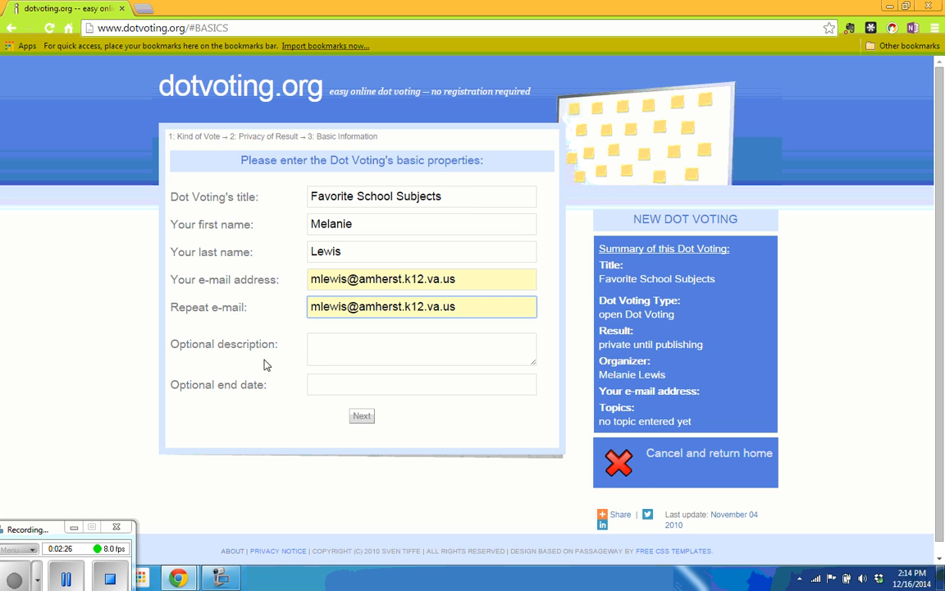
pyautogui.click(340, 346)
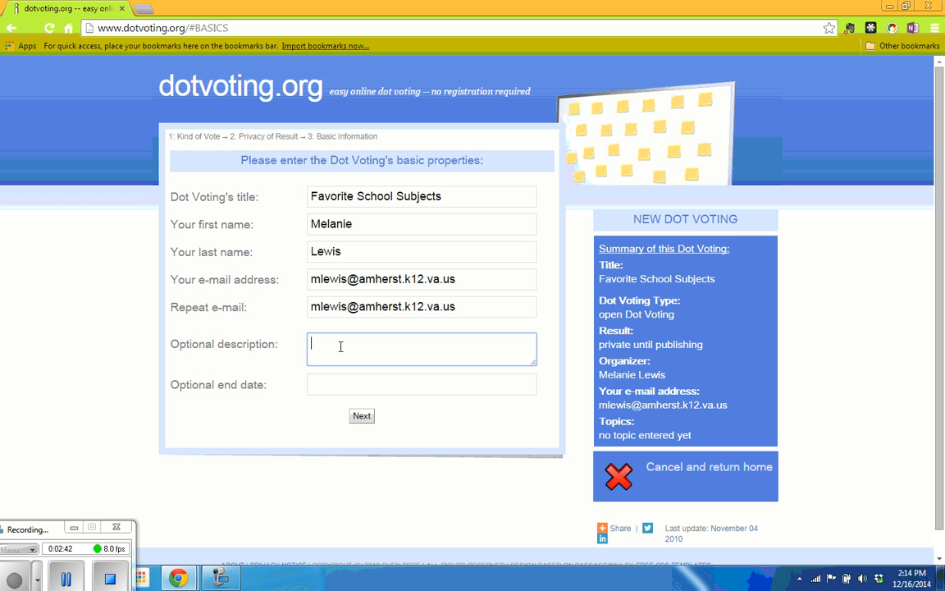
# - Write the description: three dots for your favorite subject, two for second, one for third
pyautogui.write('Place three dots beside your')
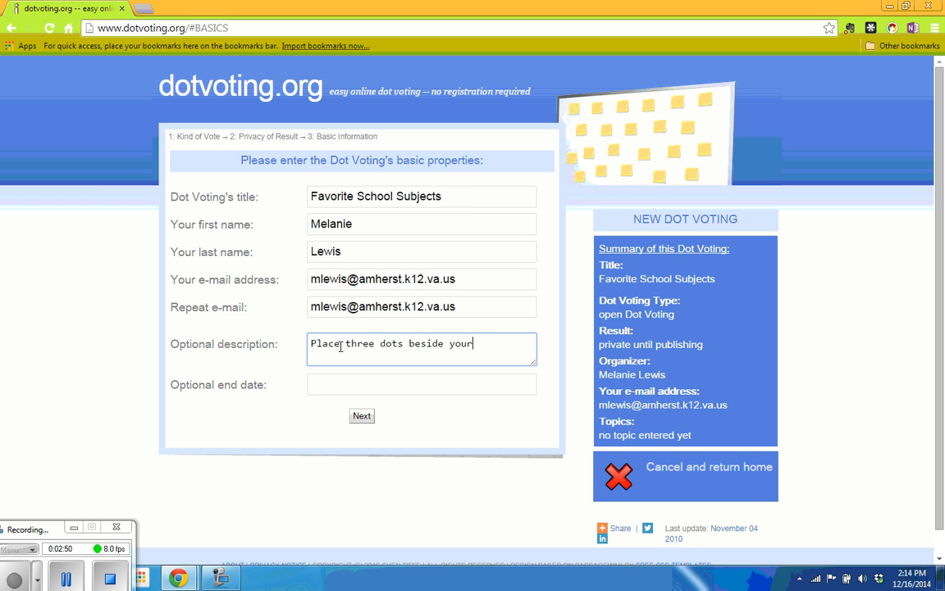
pyautogui.write(' favorite school subj')
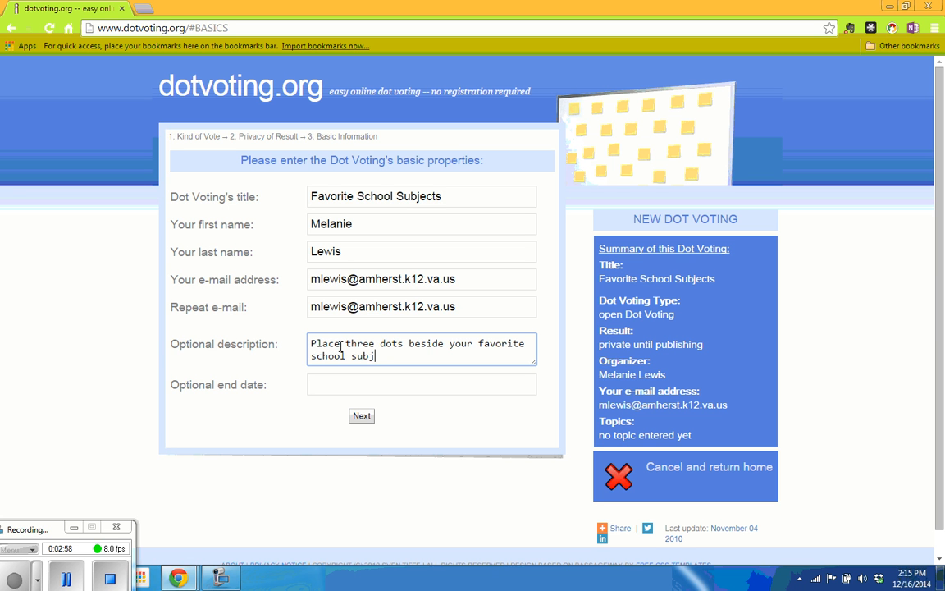
pyautogui.write('c')
pyautogui.write('ct.  Place two dots be')
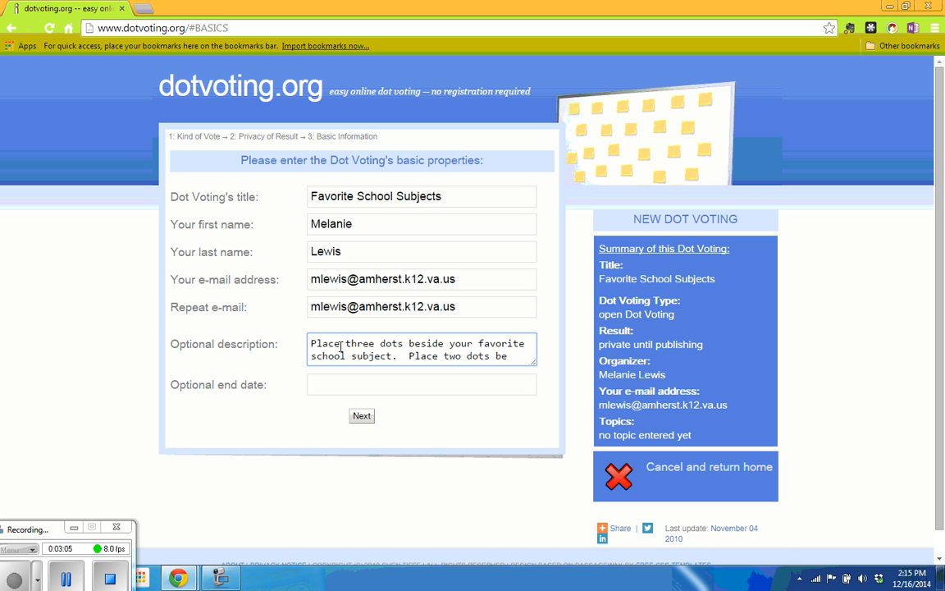
pyautogui.write('side y')
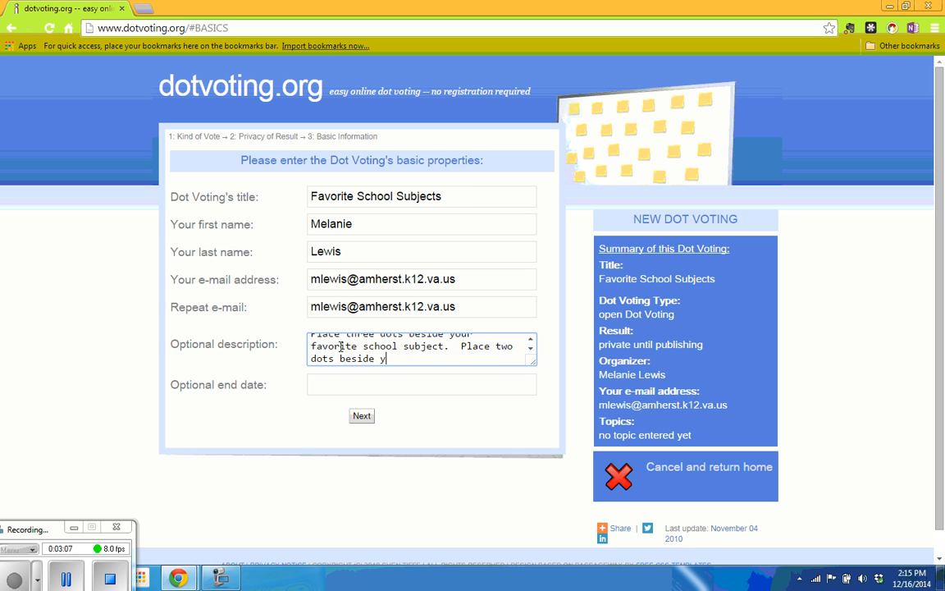
pyautogui.write('our second favorite scho')
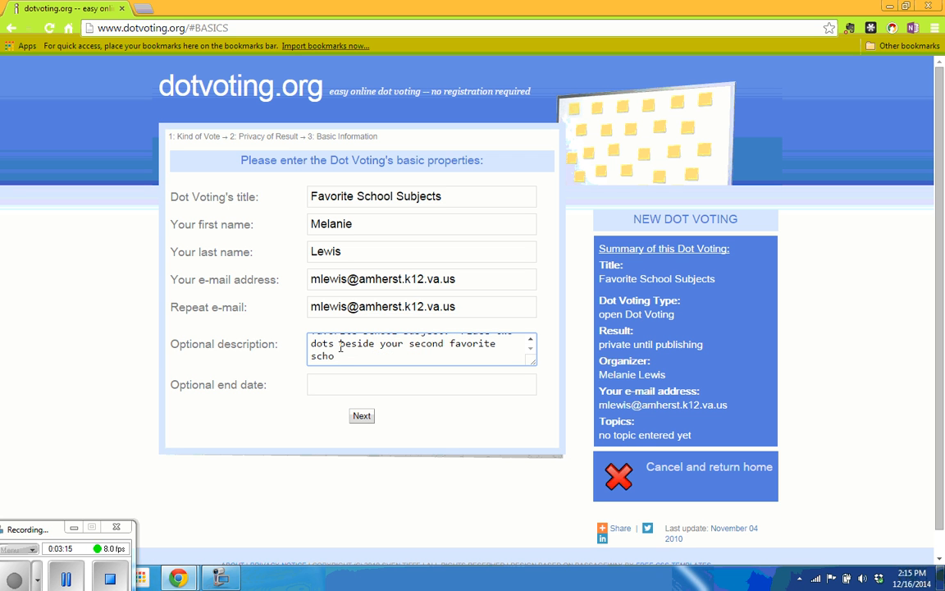
pyautogui.write('ol subject.  Place one ')
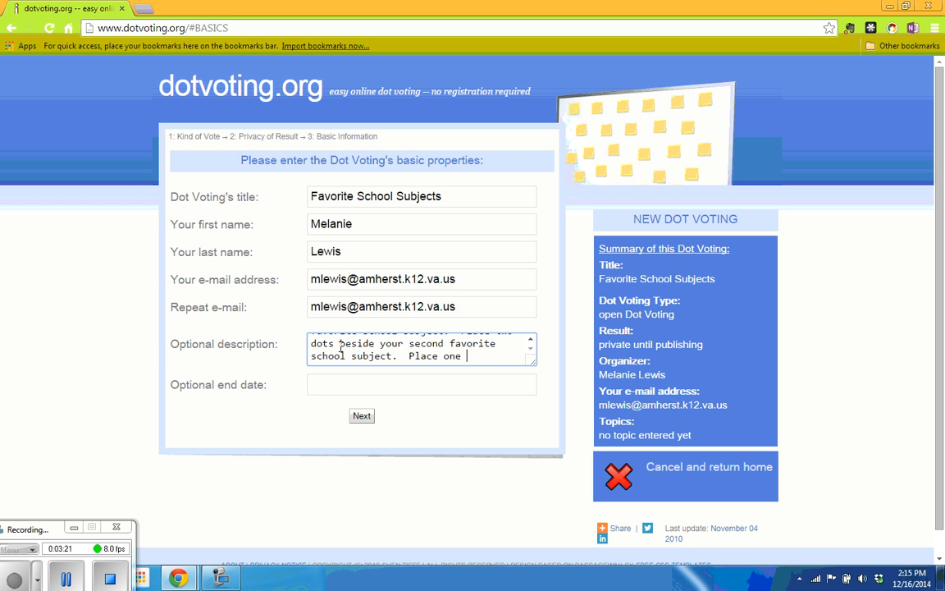
pyautogui.write('dot ')
pyautogui.write('beisd')
pyautogui.press('BackSpace')
pyautogui.press('BackSpace')
pyautogui.press('BackSpace')
pyautogui.write('side you')
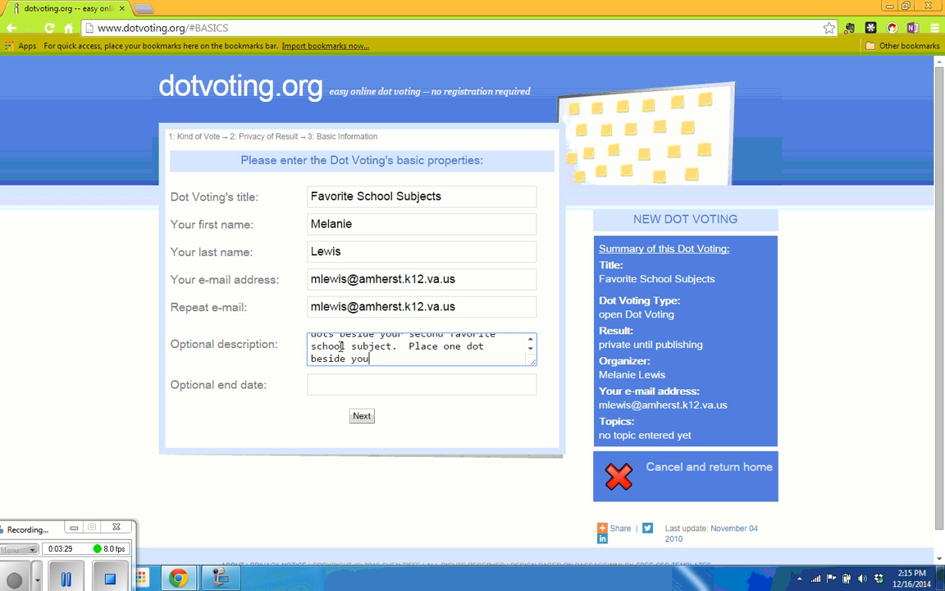
pyautogui.write('r thir')
pyautogui.write('d favorite schh')
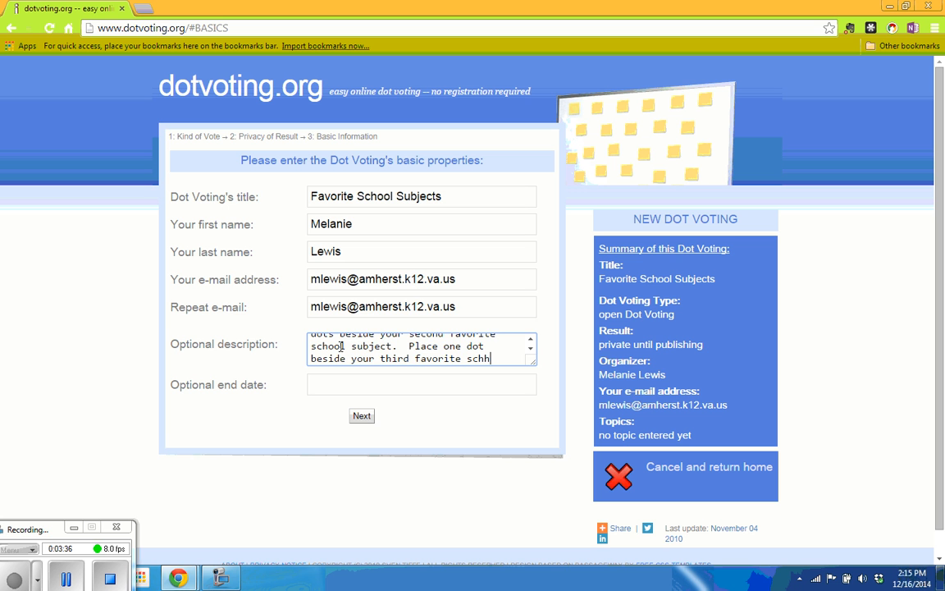
pyautogui.press('BackSpace')
pyautogui.write('ool subject.')
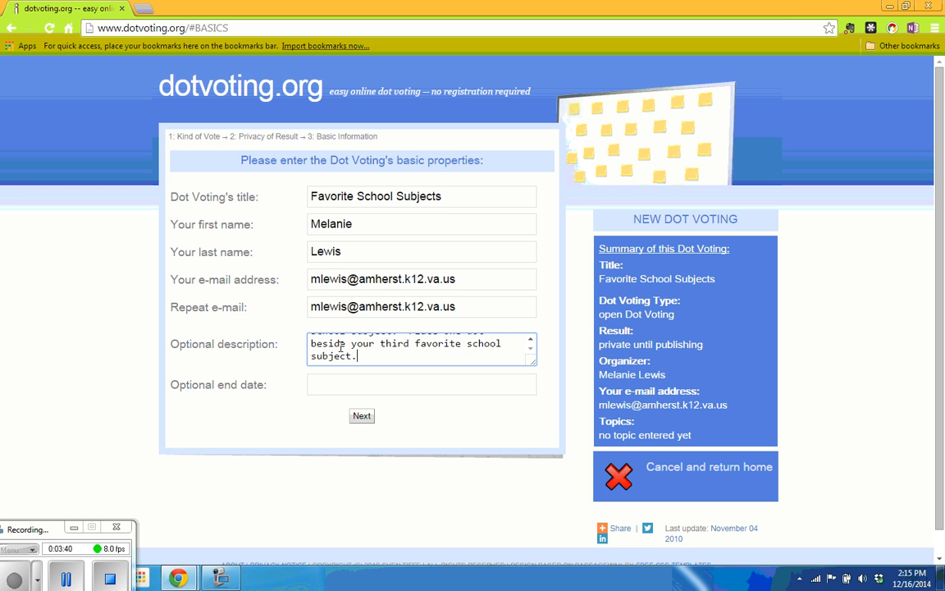
# - Set the end date to December 19, 2014 and move on to the Topics step
pyautogui.click(351, 385)
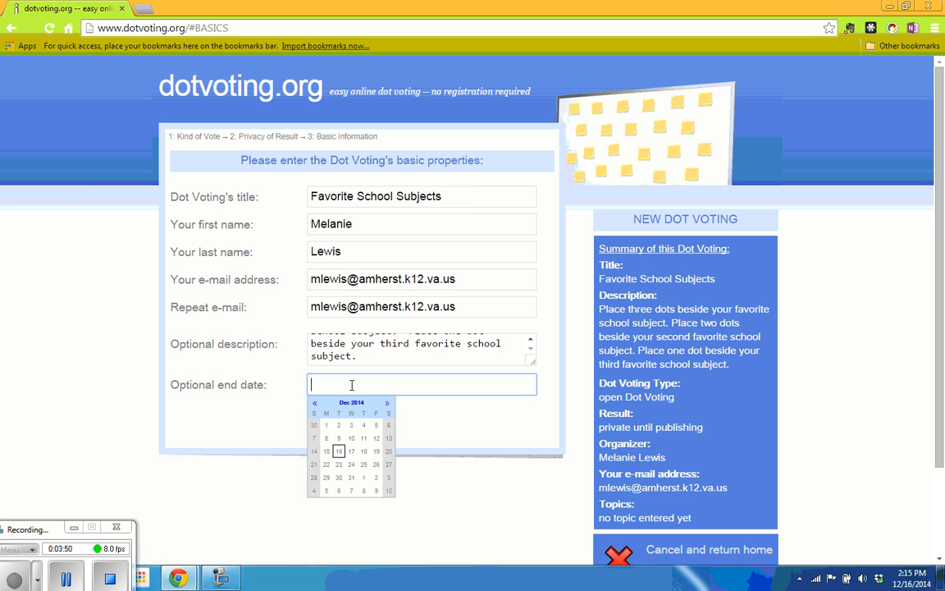
pyautogui.click(378, 452)
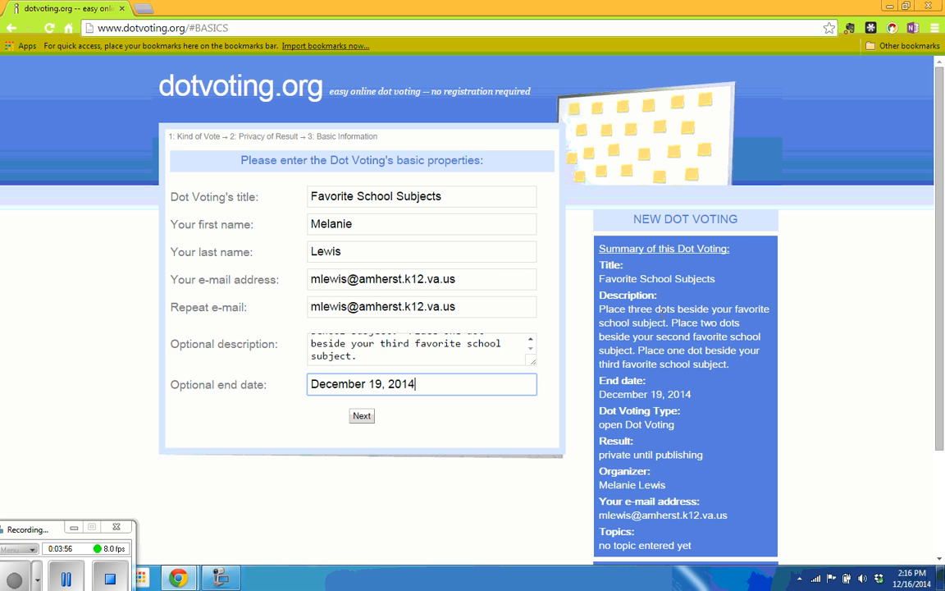
pyautogui.scroll(-1, 679, 374)
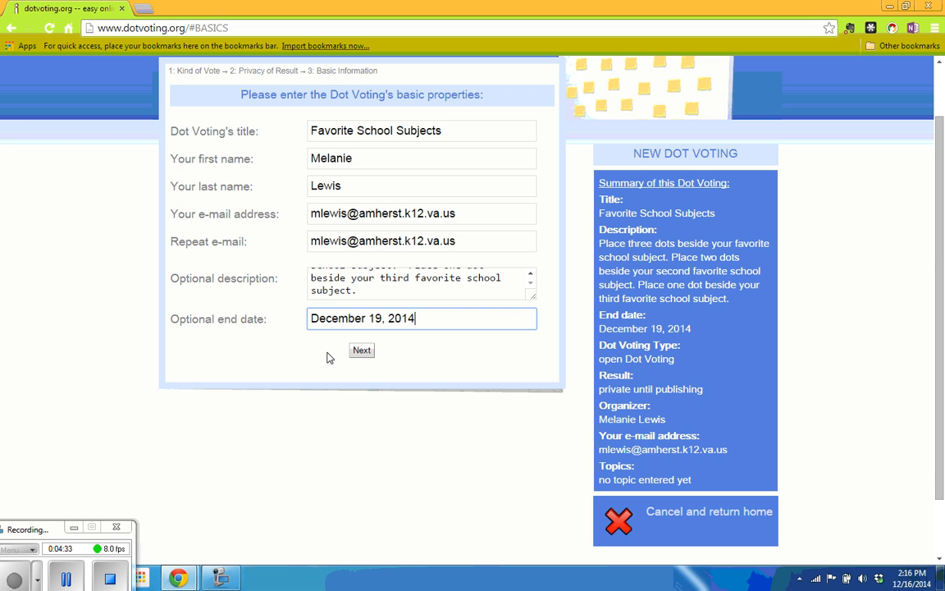
pyautogui.click(362, 350)
# - Add the topics reading, language arts, writing workshop, math and science
pyautogui.click(361, 353)
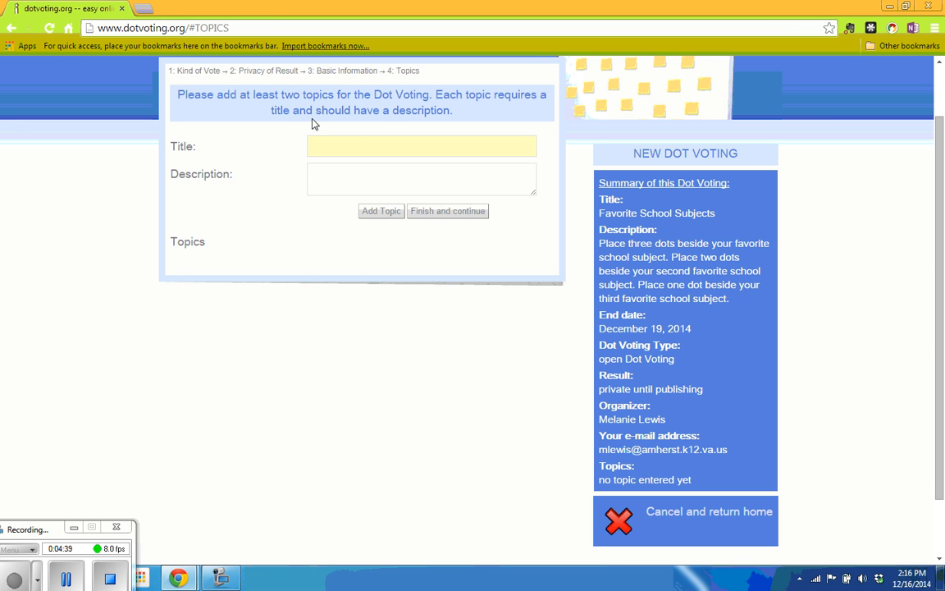
pyautogui.click(334, 145)
pyautogui.write('reading')
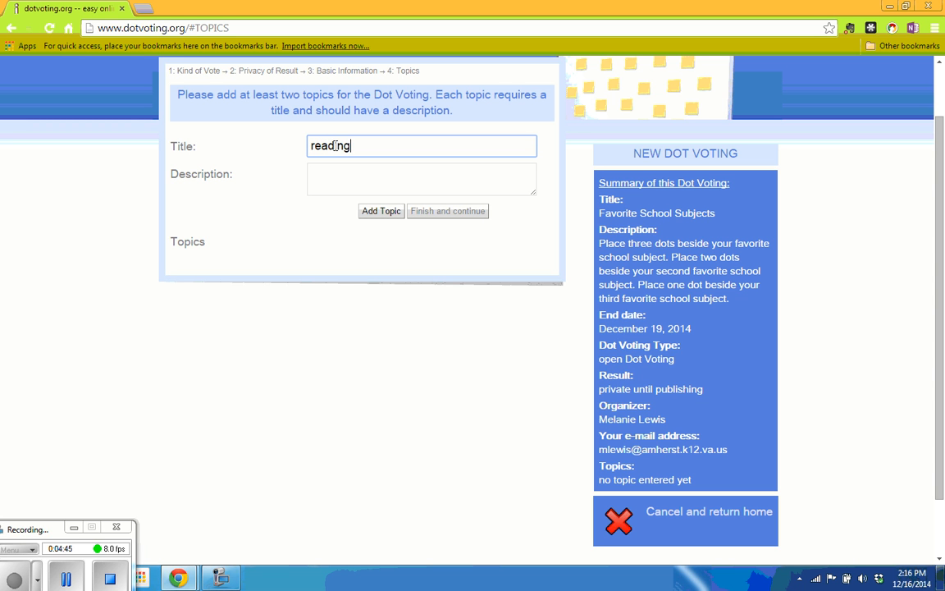
pyautogui.click(382, 211)
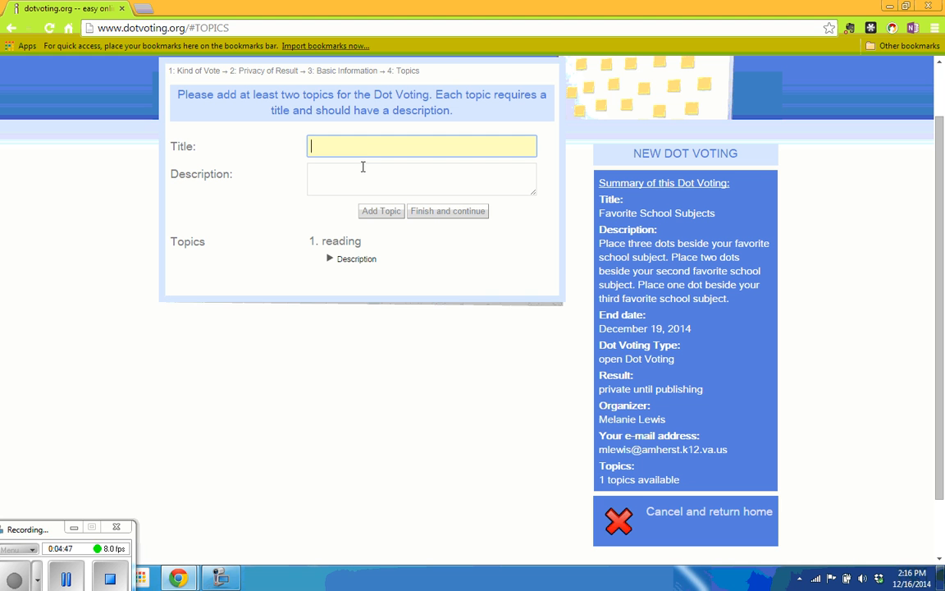
pyautogui.write('language ar')
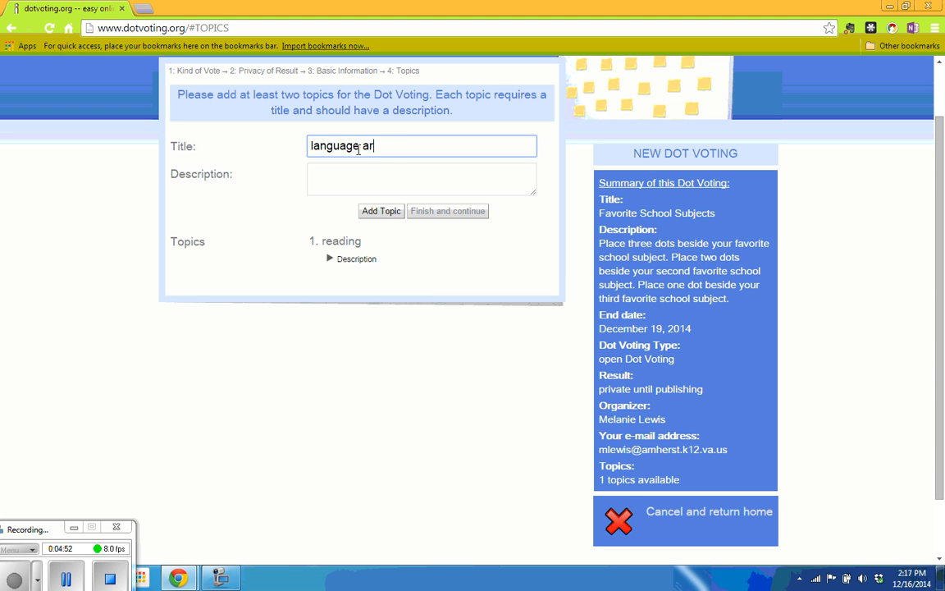
pyautogui.write('ts')
pyautogui.click(370, 211)
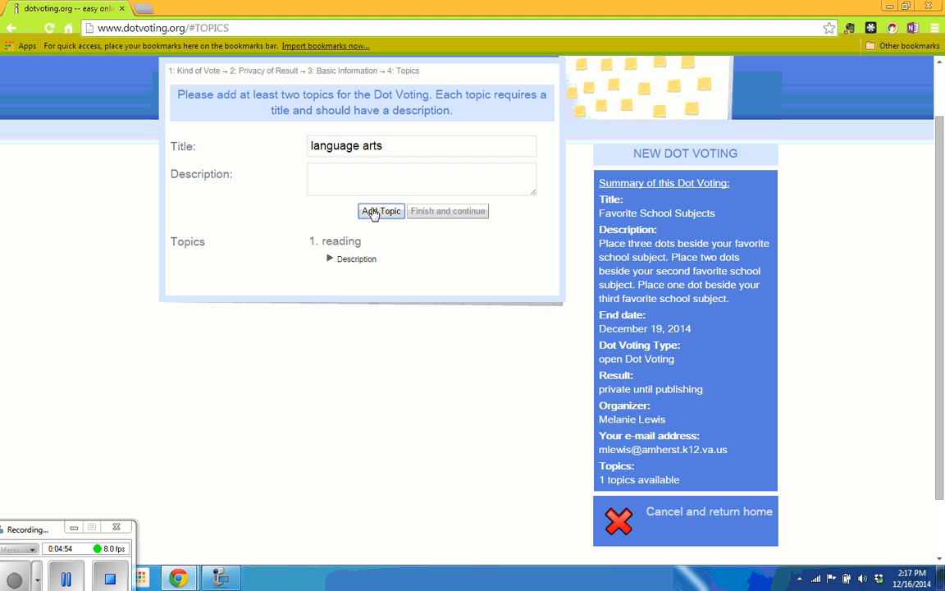
pyautogui.write('wr')
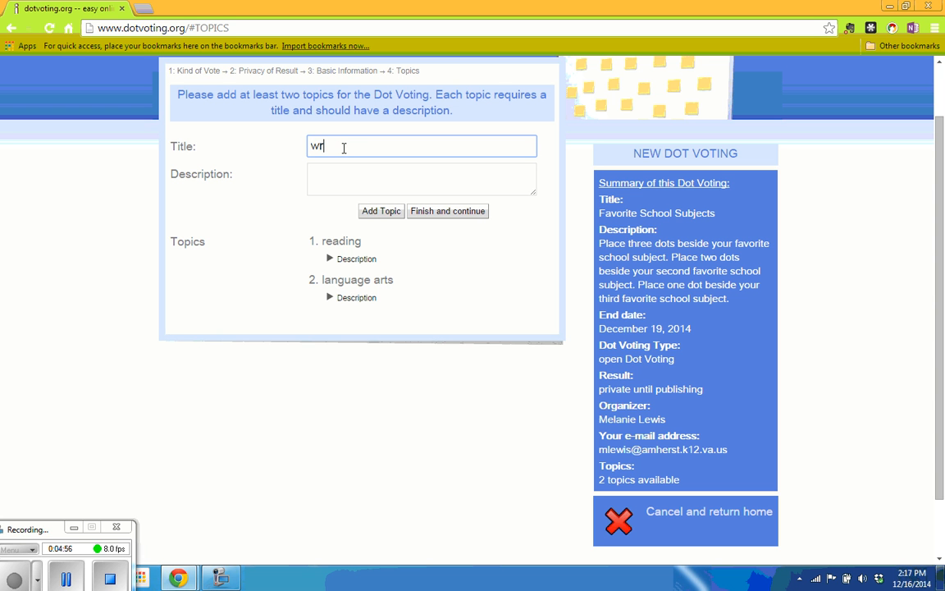
pyautogui.write('iting workshop')
pyautogui.click(374, 212)
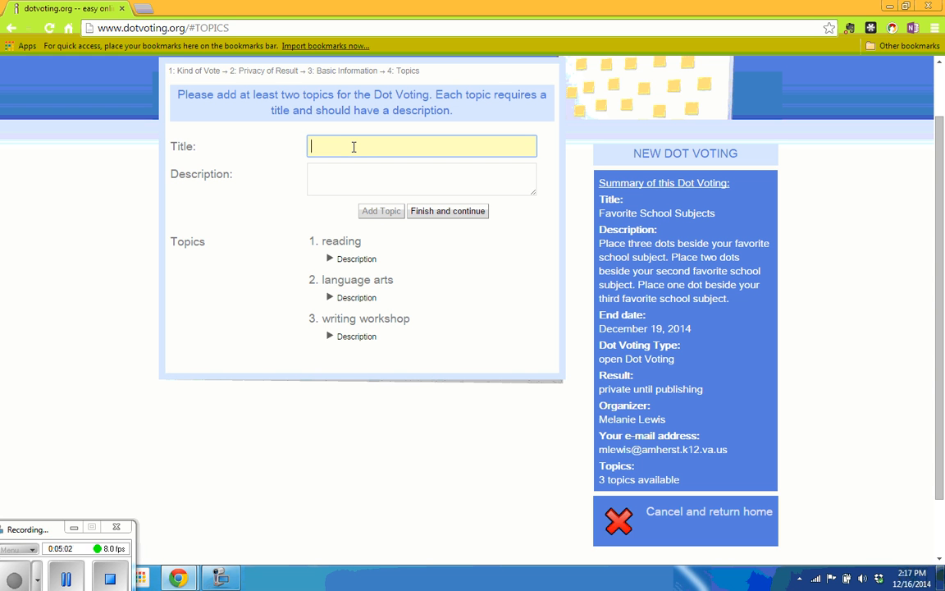
pyautogui.write('math')
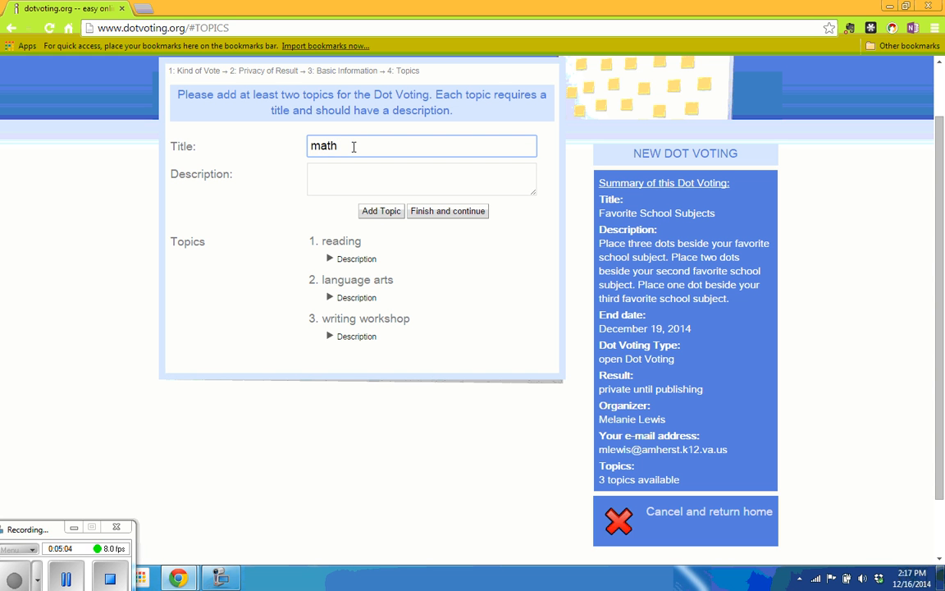
pyautogui.click(381, 211)
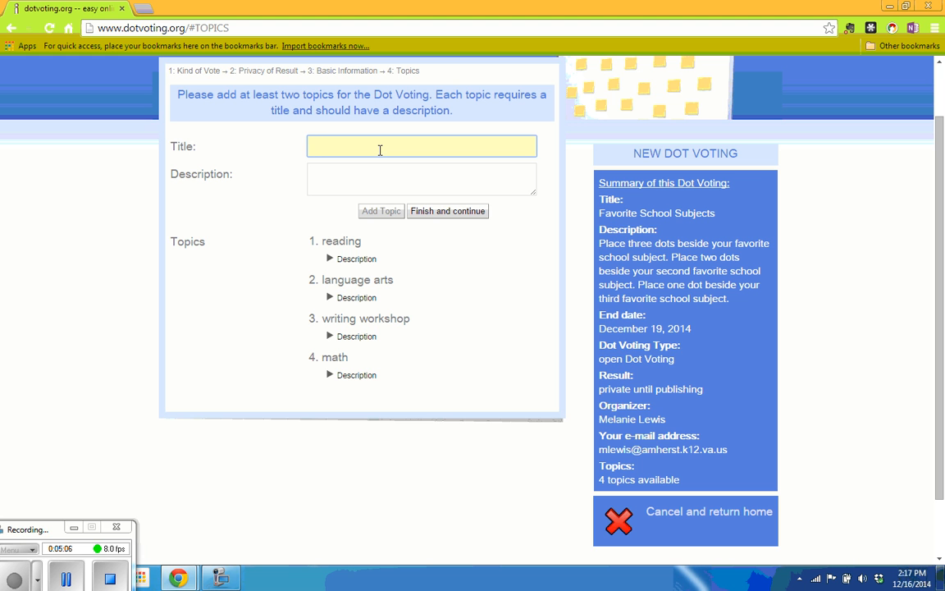
pyautogui.write('science')
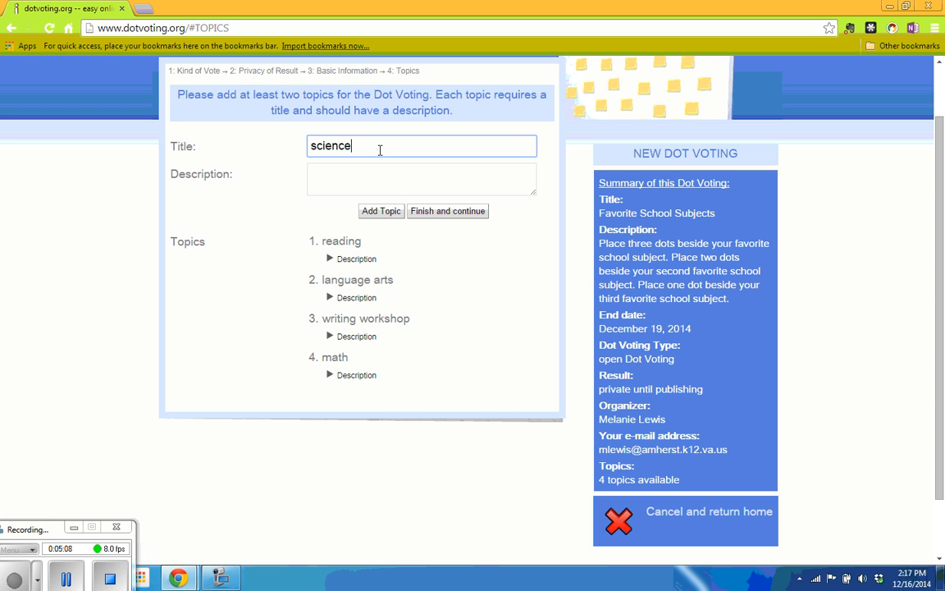
pyautogui.click(374, 212)
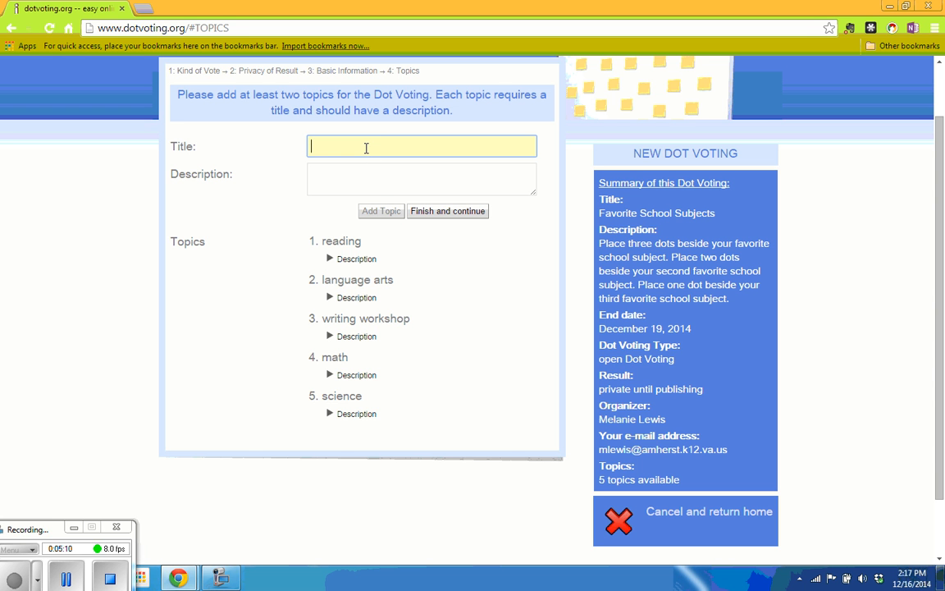
# - Add the remaining topics social studies, PE, music, art and computer
pyautogui.write('soci')
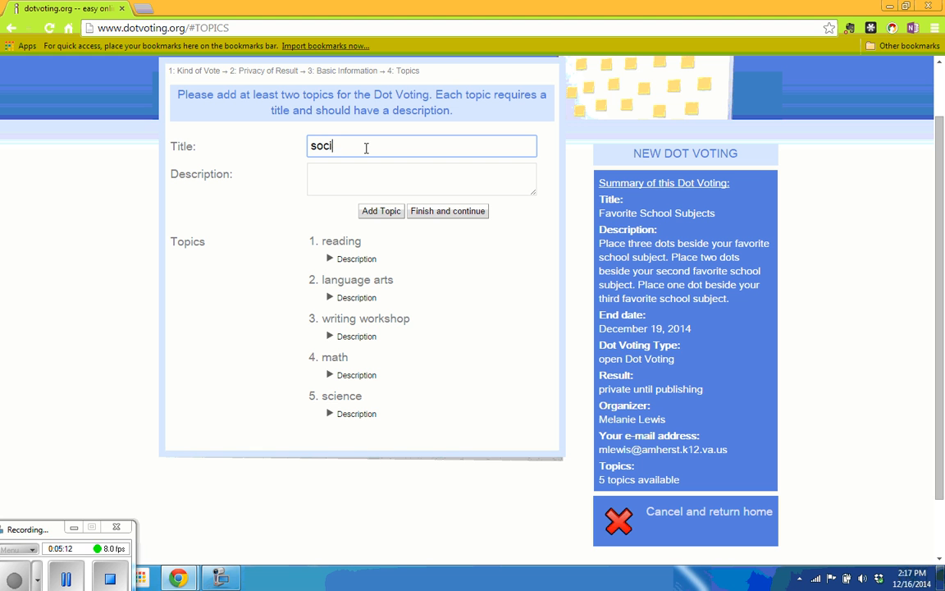
pyautogui.write('al studies')
pyautogui.click(381, 213)
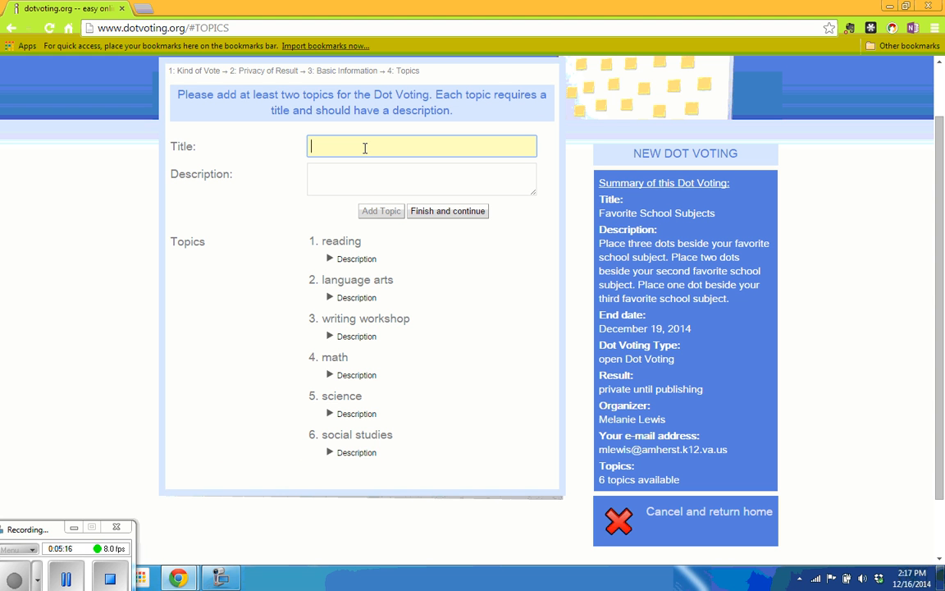
pyautogui.write('PE')
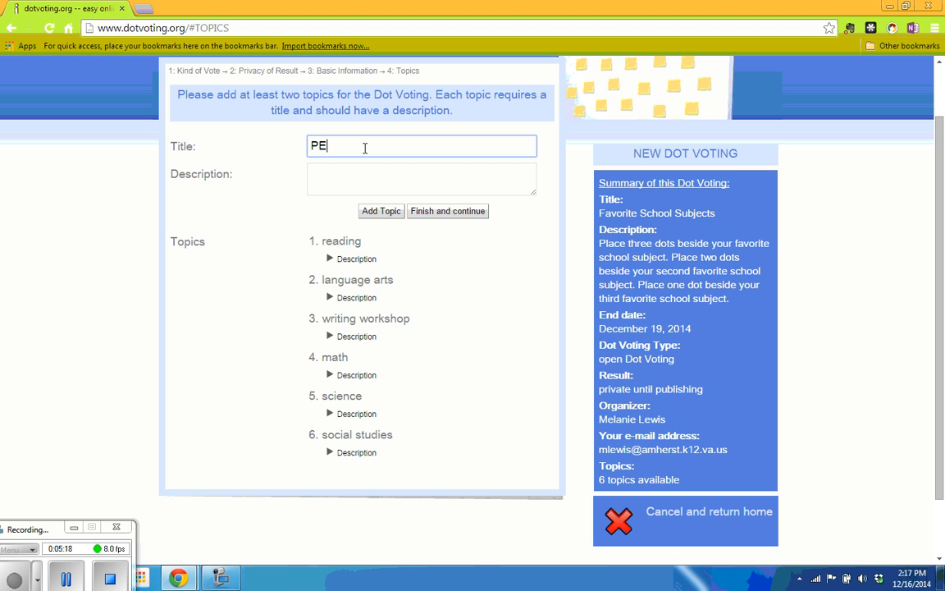
pyautogui.click(379, 211)
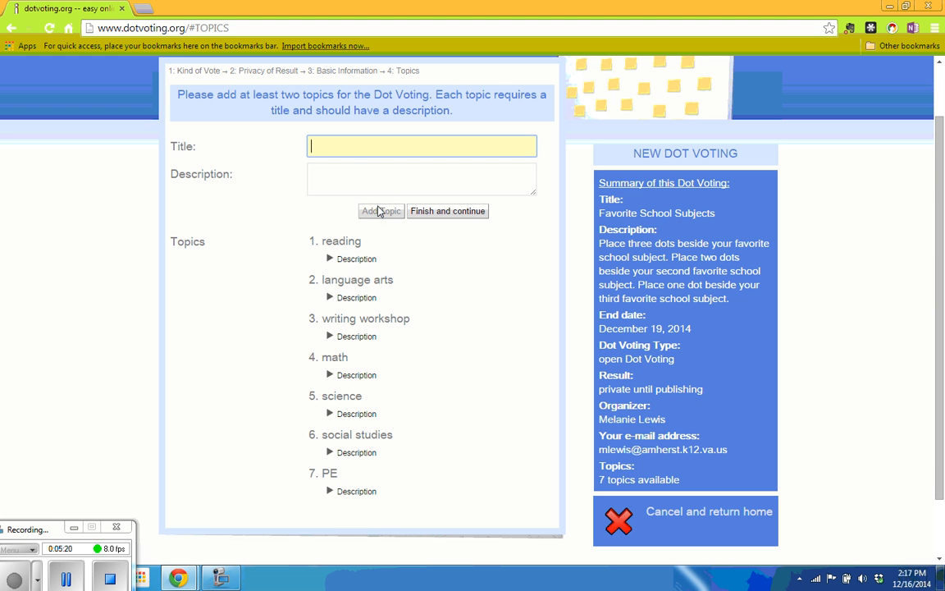
pyautogui.write('mu')
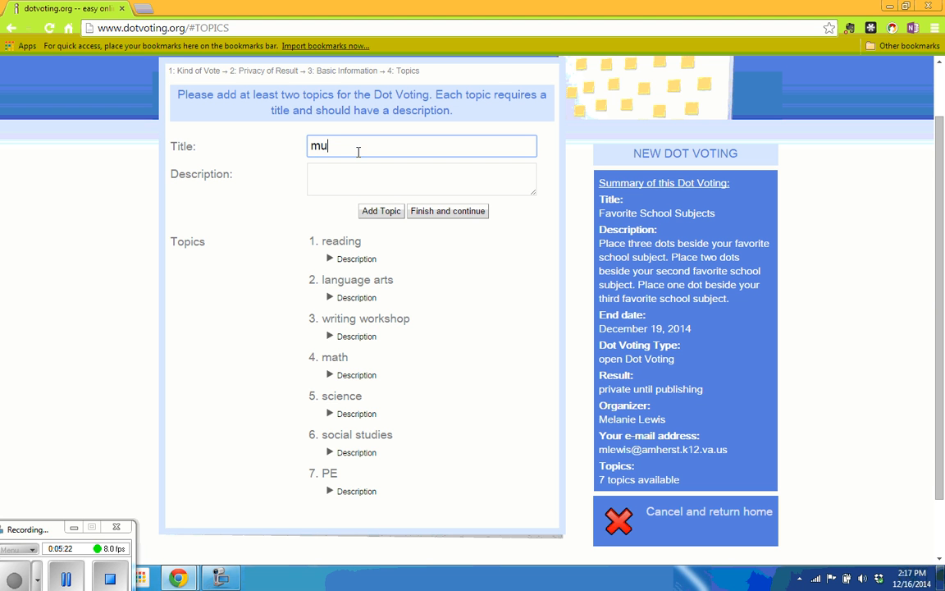
pyautogui.write('sic')
pyautogui.click(373, 211)
pyautogui.write('art')
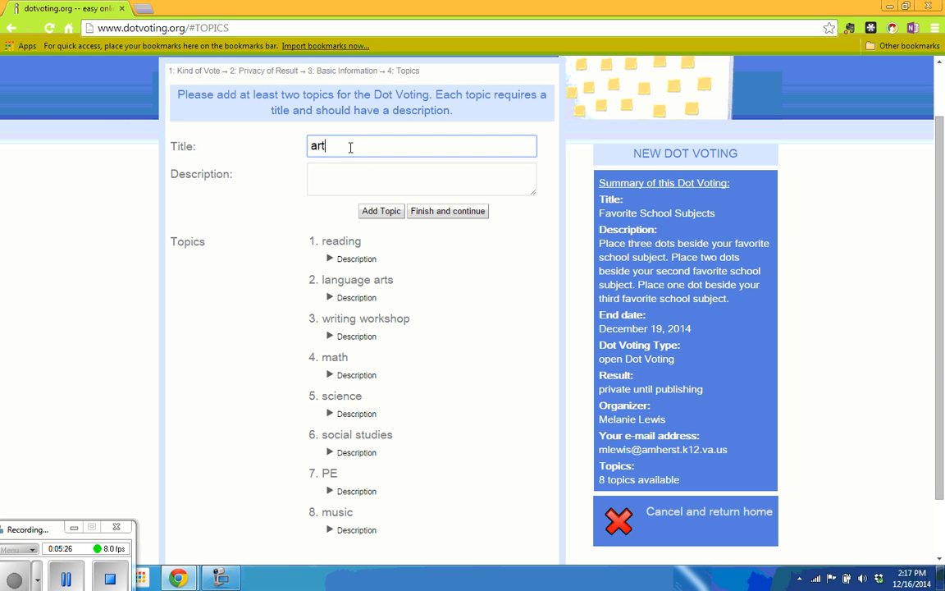
pyautogui.click(376, 211)
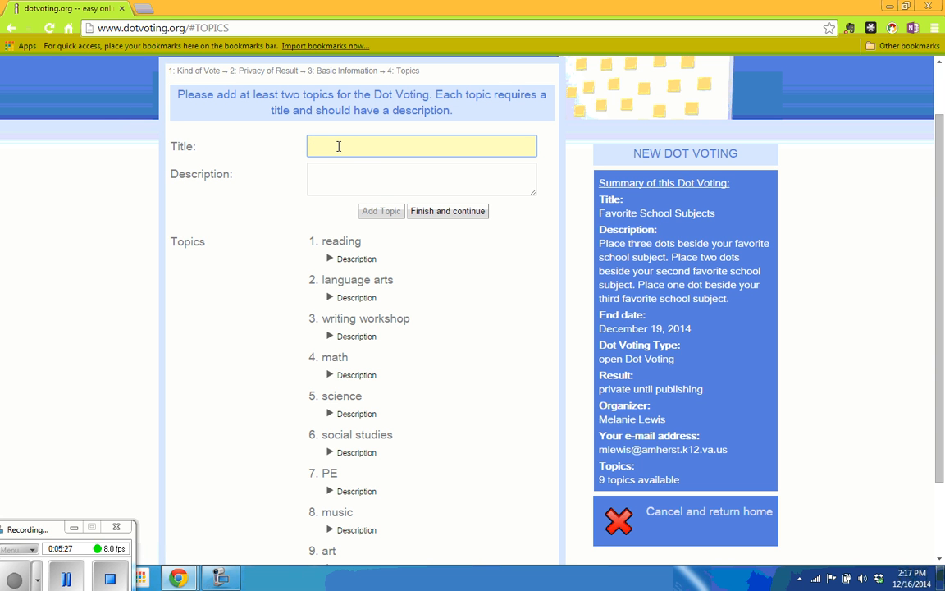
pyautogui.write('computer')
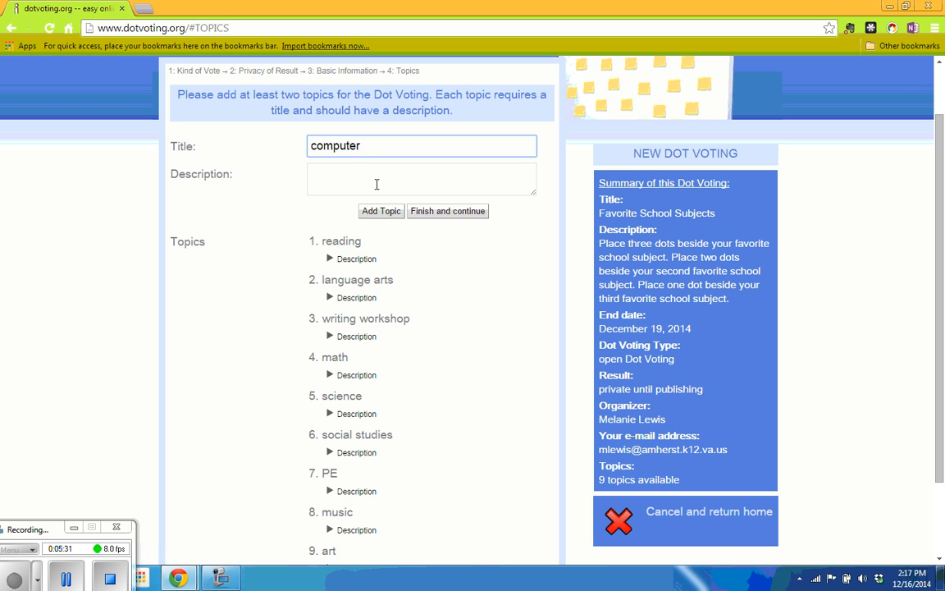
pyautogui.click(375, 211)
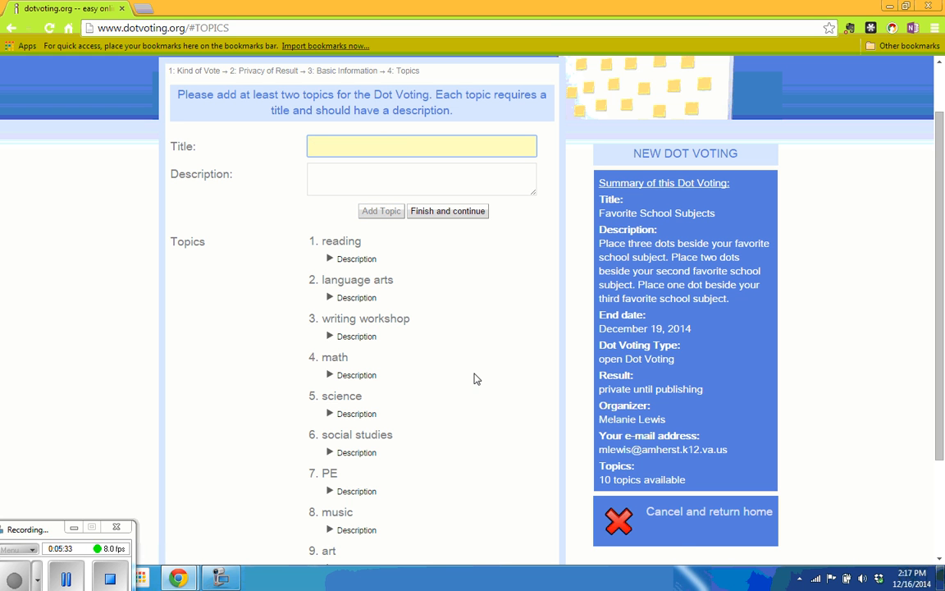
# - Describe the reading topic as 'This is your reading group or novel study time.'
pyautogui.scroll(-1, 474, 381)
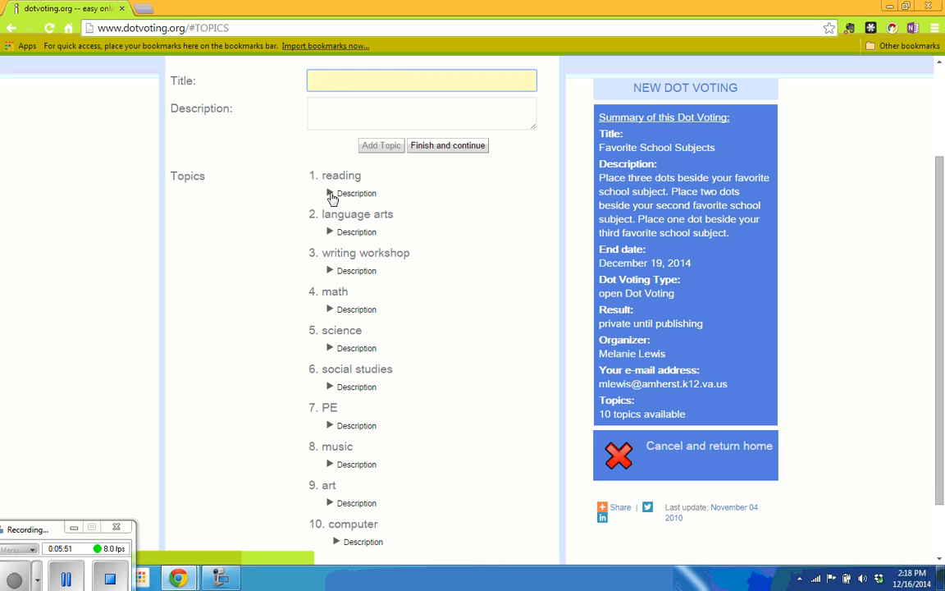
pyautogui.click(331, 194)
pyautogui.click(344, 211)
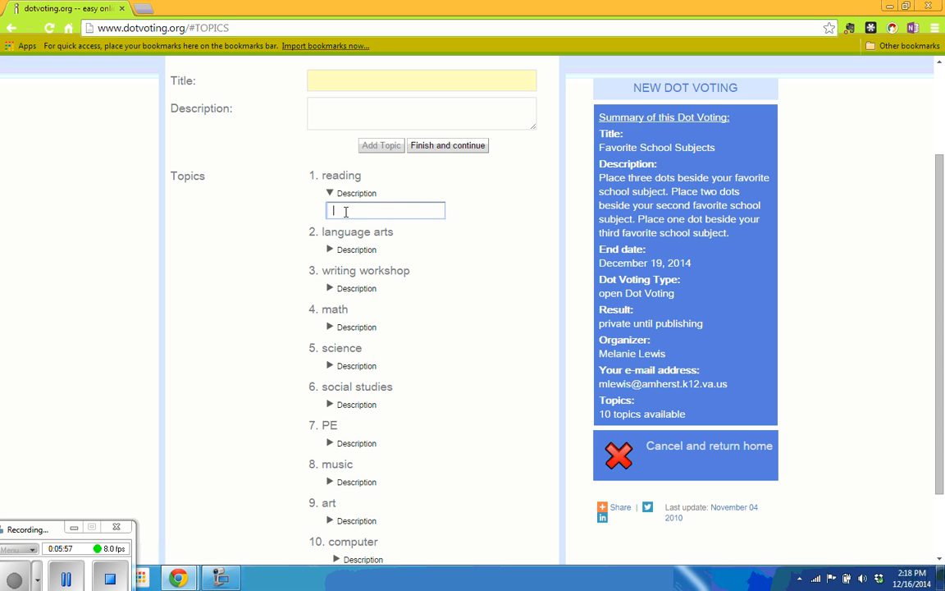
pyautogui.write('This is your reading group ti')
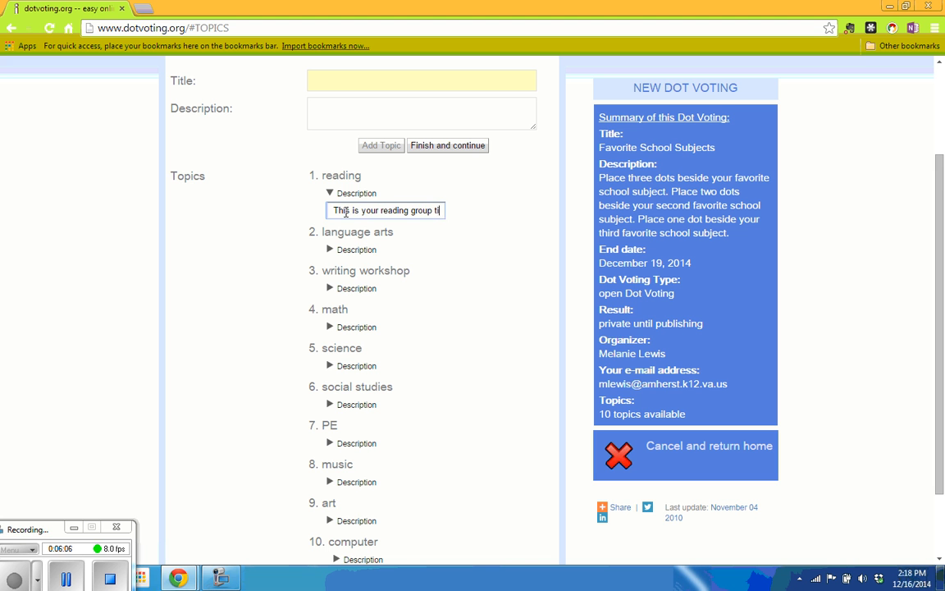
pyautogui.write('me dr')
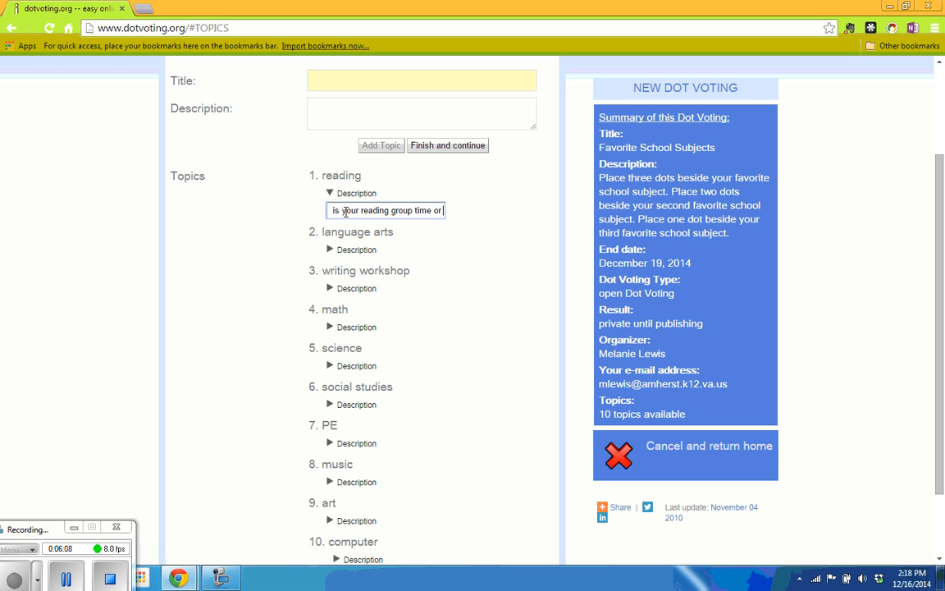
pyautogui.write('read')
pyautogui.press('BackSpace')
pyautogui.press('BackSpace')
pyautogui.press('BackSpace')
pyautogui.press('BackSpace')
pyautogui.press('BackSpace')
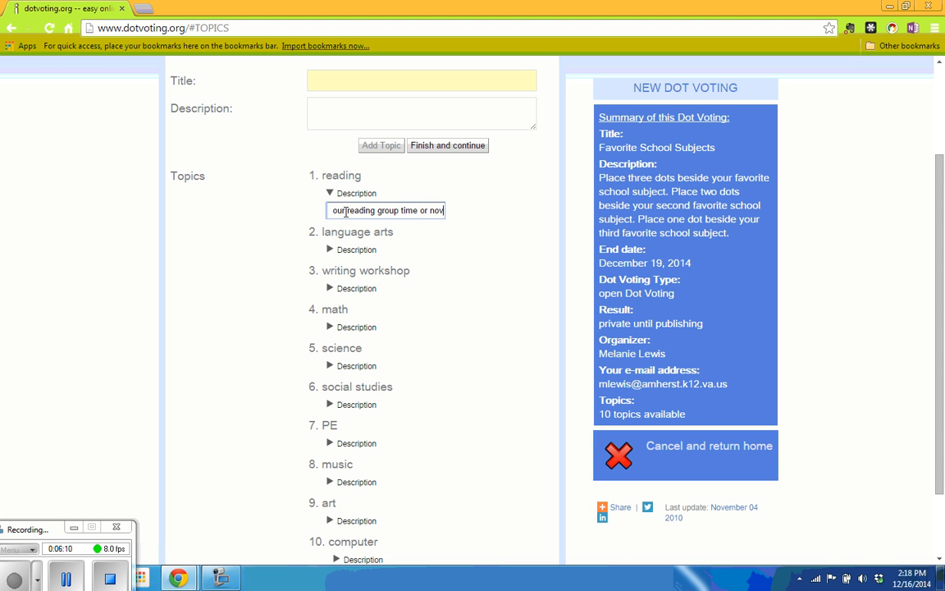
pyautogui.press('BackSpace')
pyautogui.press('BackSpace')
pyautogui.press('BackSpace')
pyautogui.press('BackSpace')
pyautogui.press('BackSpace')
pyautogui.press('BackSpace')
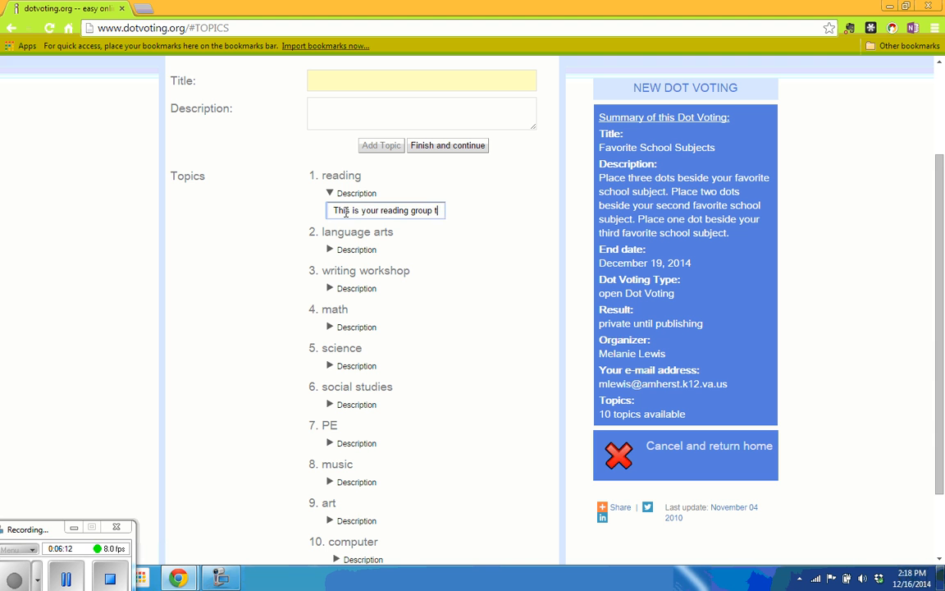
pyautogui.press('BackSpace')
pyautogui.write('or')
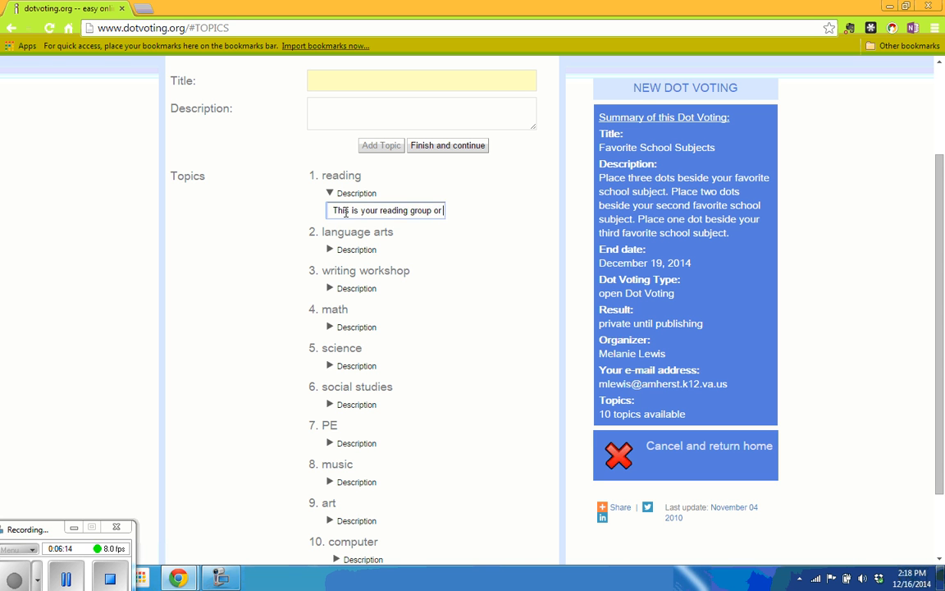
pyautogui.write(' novel stud')
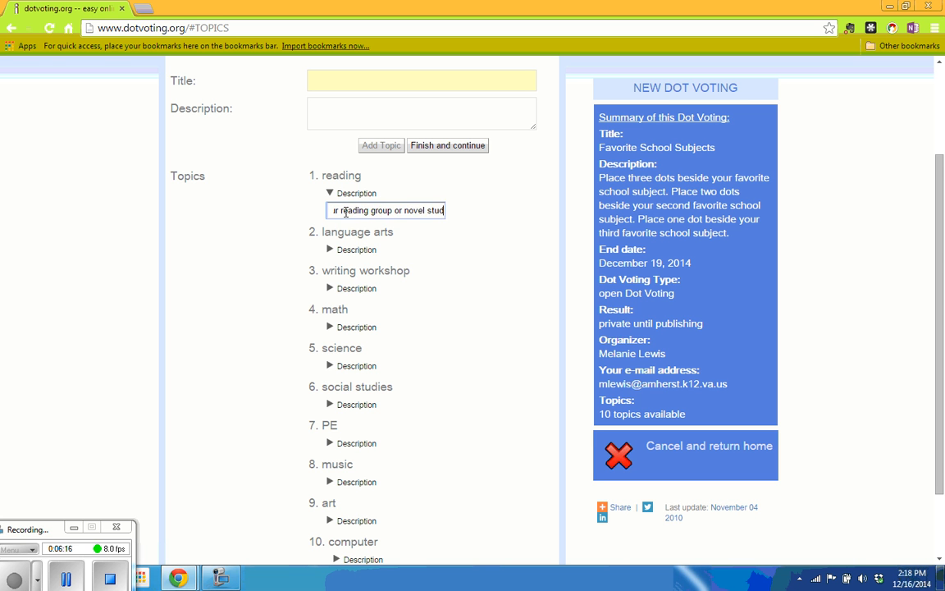
pyautogui.write('y time.')
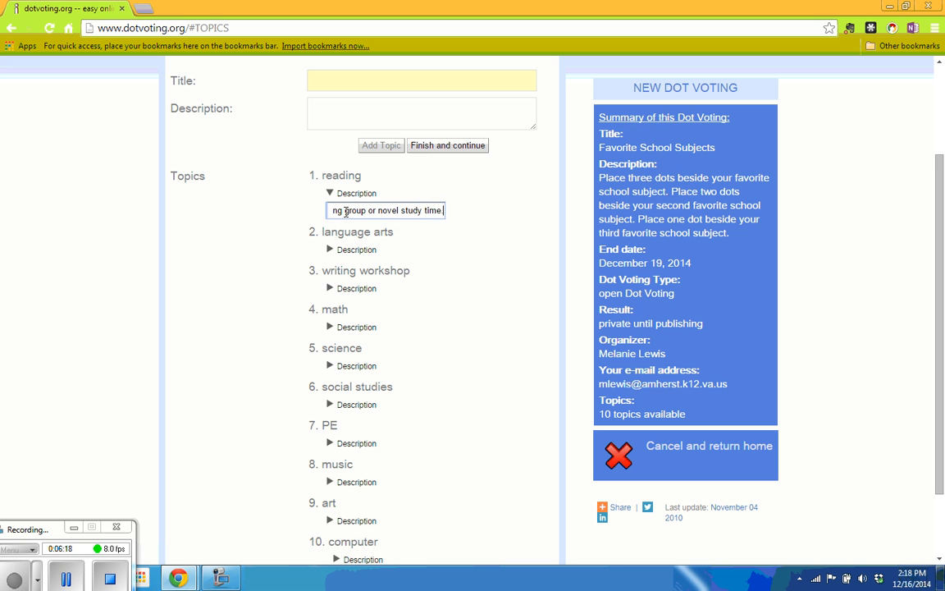
pyautogui.click(330, 249)
# - Describe language arts as teaching grammar such as nouns and verbs, correcting 'grammer' to 'grammar'
pyautogui.click(330, 249)
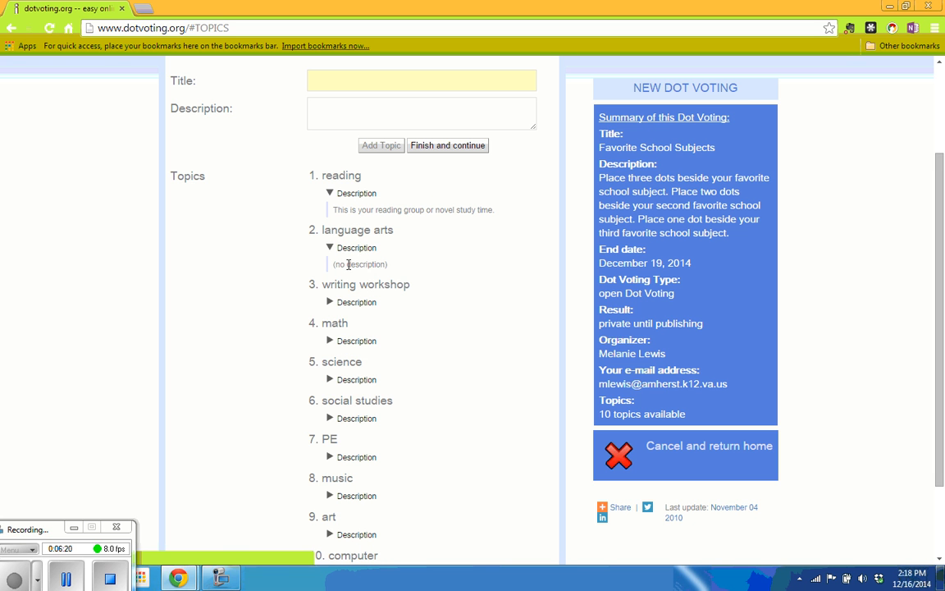
pyautogui.write('This is whi')
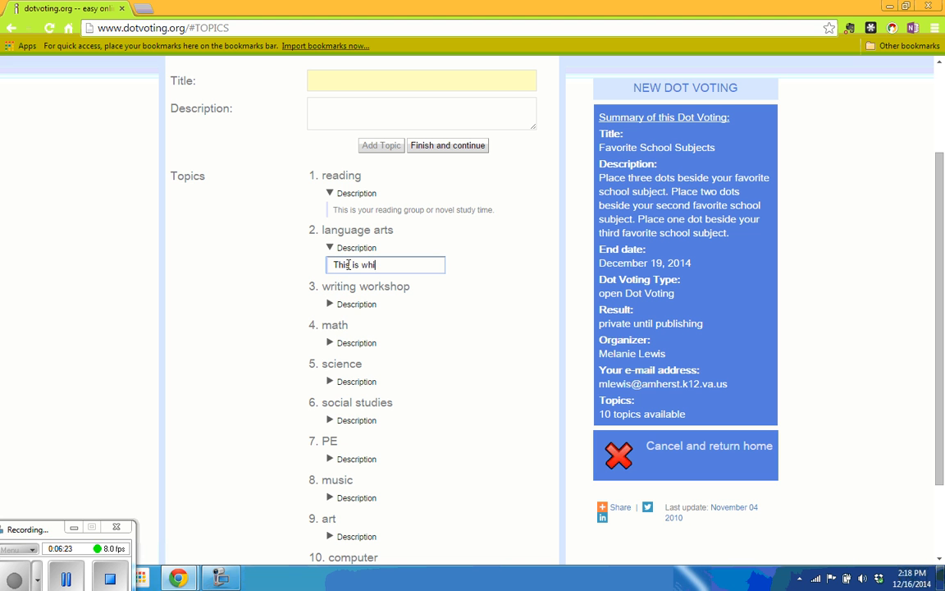
pyautogui.press('BackSpace')
pyautogui.write('en your teacher is teaching gram')
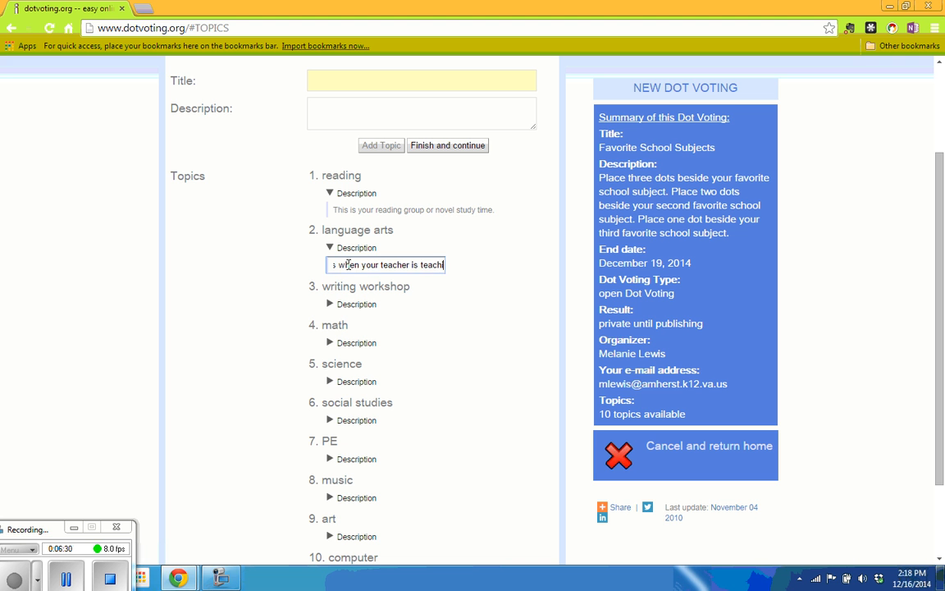
pyautogui.write('mer')
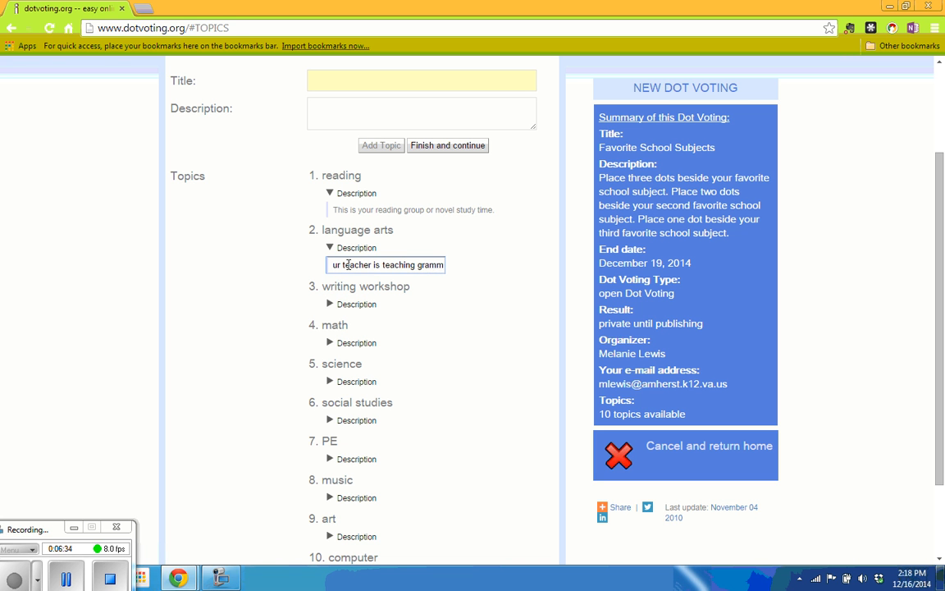
pyautogui.press('BackSpace')
pyautogui.press('BackSpace')
pyautogui.press('BackSpace')
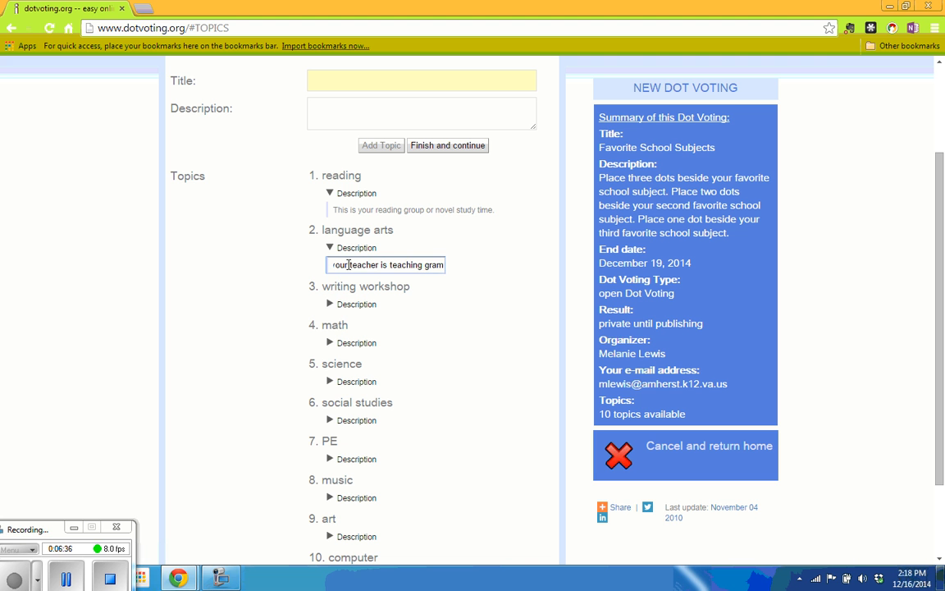
pyautogui.write('mer s')
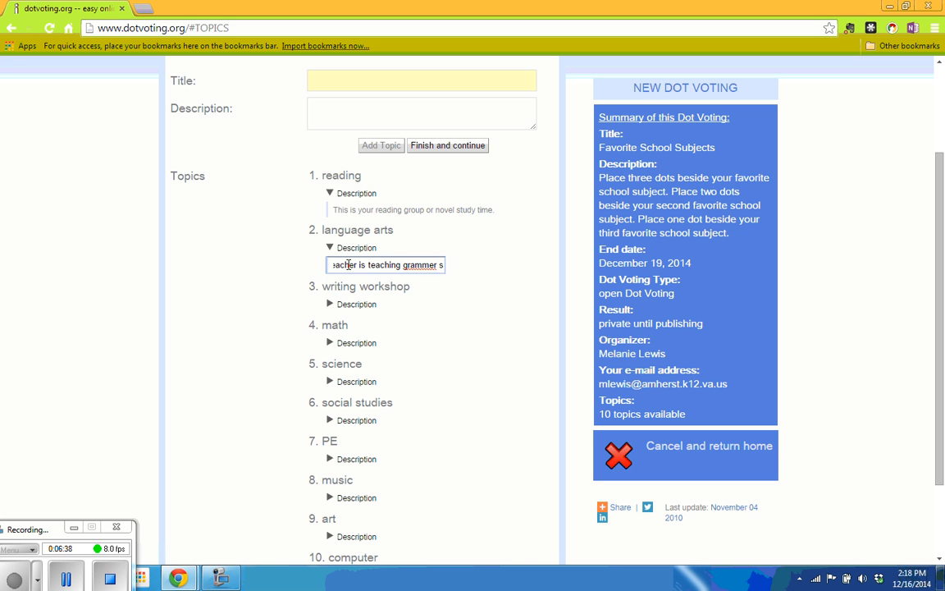
pyautogui.press('BackSpace')
pyautogui.press('BackSpace')
pyautogui.press('BackSpace')
pyautogui.press('BackSpace')
pyautogui.write('ar such as nouns, verbs, etc')
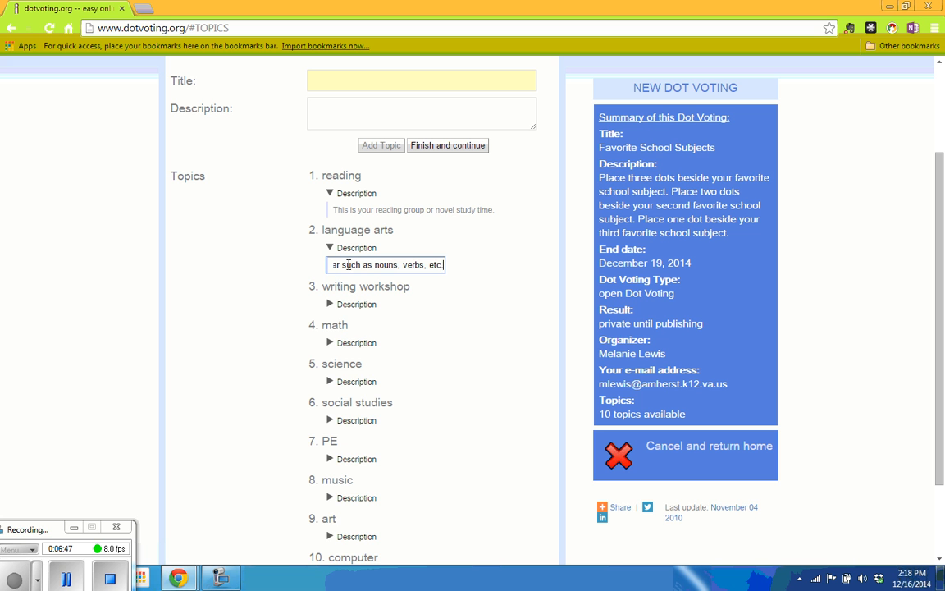
pyautogui.click(331, 308)
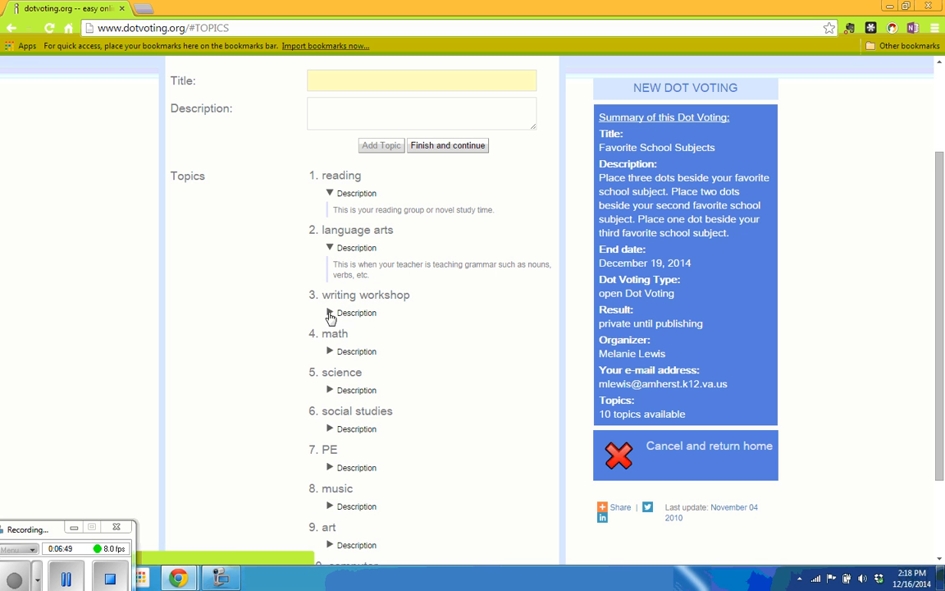
# - Describe writing workshop as 'This is when you are composing stories or writing research papers.'
pyautogui.click(330, 314)
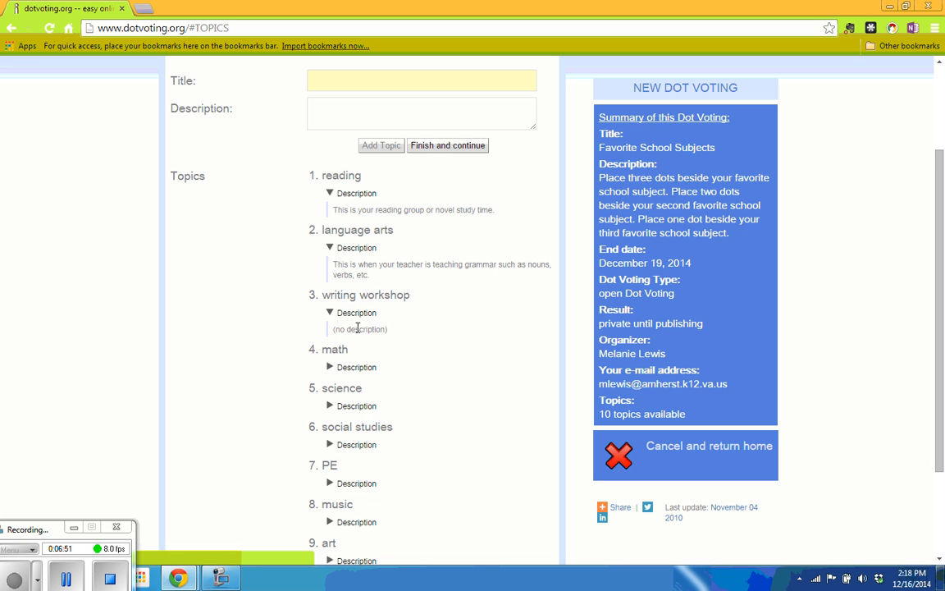
pyautogui.click(359, 330)
pyautogui.write('This')
pyautogui.write(' is')
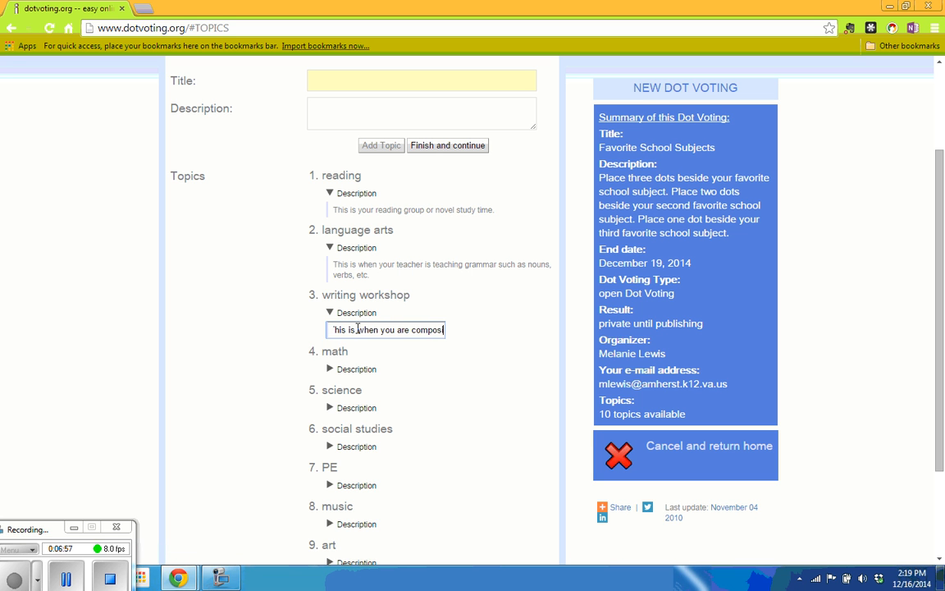
pyautogui.write('when you are composing s')
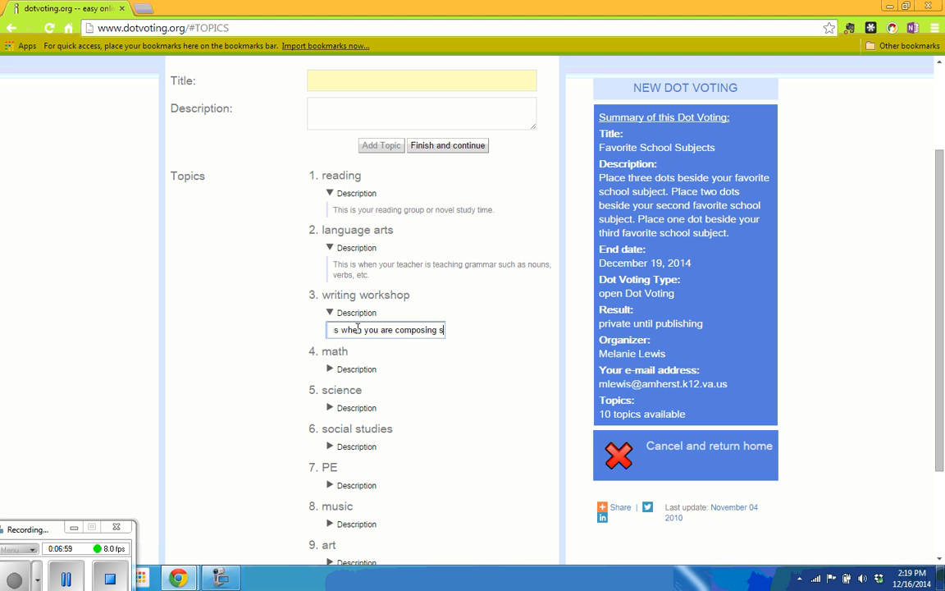
pyautogui.write('tories or ')
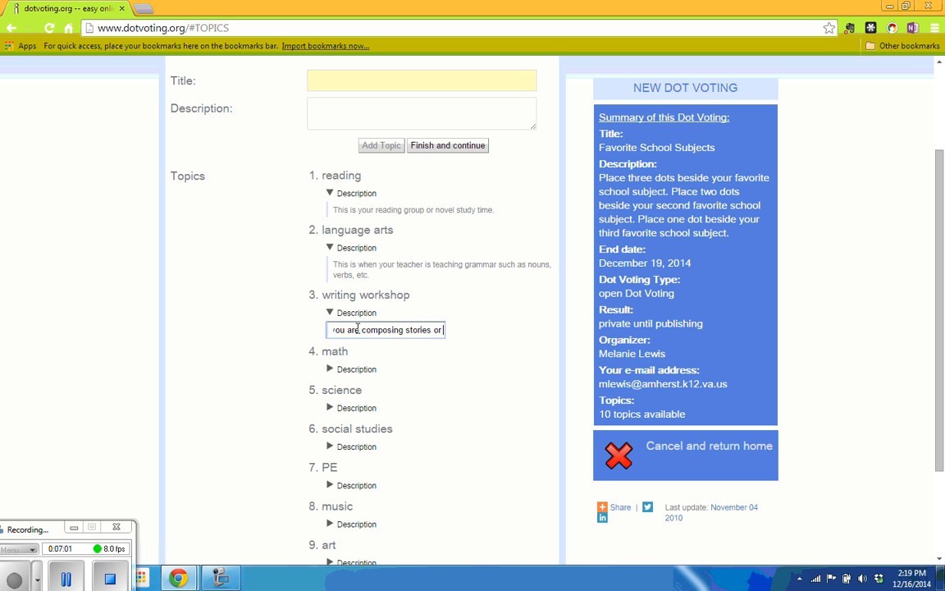
pyautogui.write('writ')
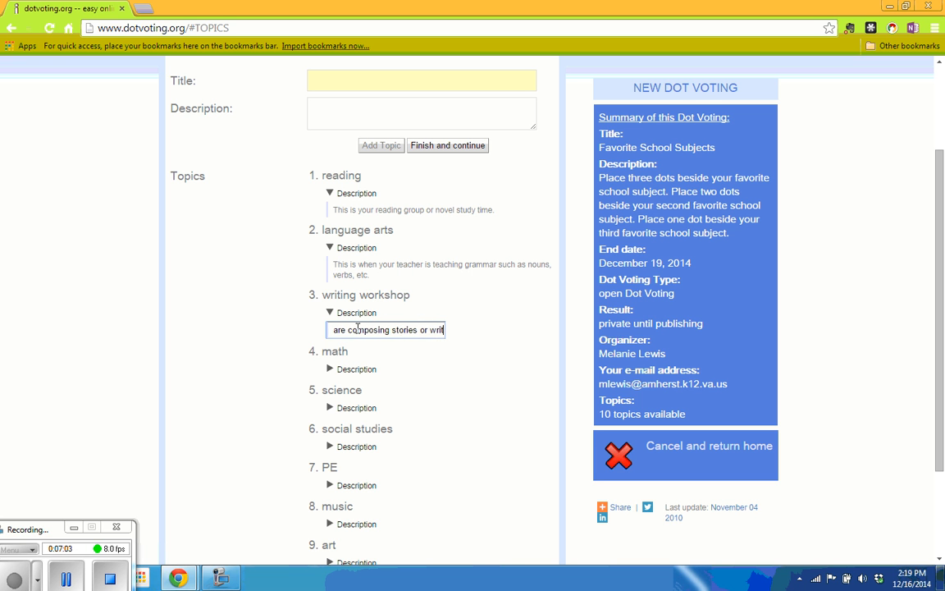
pyautogui.write('ing papers')
pyautogui.press('Left')
pyautogui.press('Left')
pyautogui.press('Left')
pyautogui.press('Left')
pyautogui.press('Left')
pyautogui.press('Left')
pyautogui.press('Left')
pyautogui.press('Left')
pyautogui.press('Left')
pyautogui.press('Left')
pyautogui.press('Left')
pyautogui.press('Left')
pyautogui.press('Left')
pyautogui.press('Left')
pyautogui.press('Left')
pyautogui.press('Left')
pyautogui.press('Left')
pyautogui.press('Left')
pyautogui.press('Left')
pyautogui.press('Left')
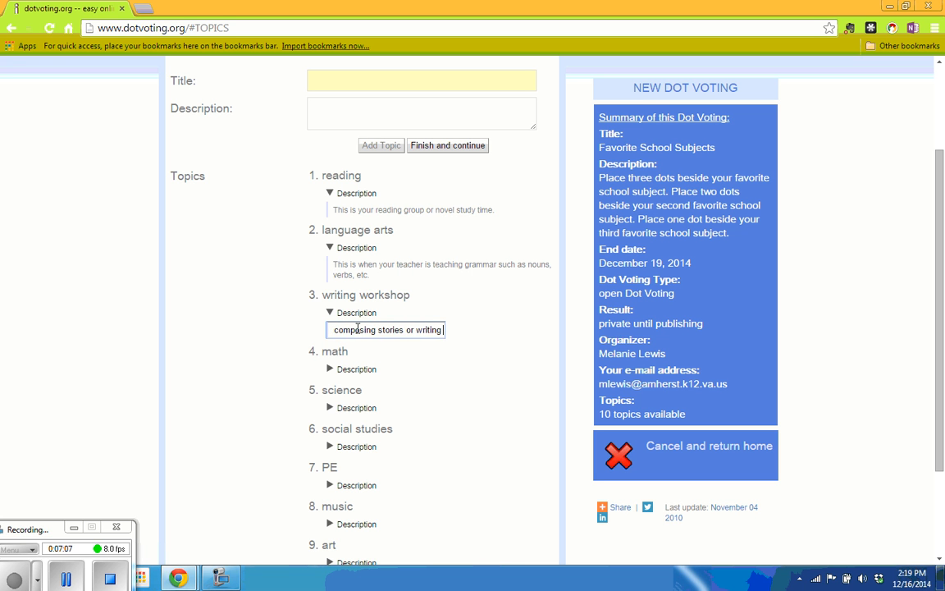
pyautogui.write('research p')
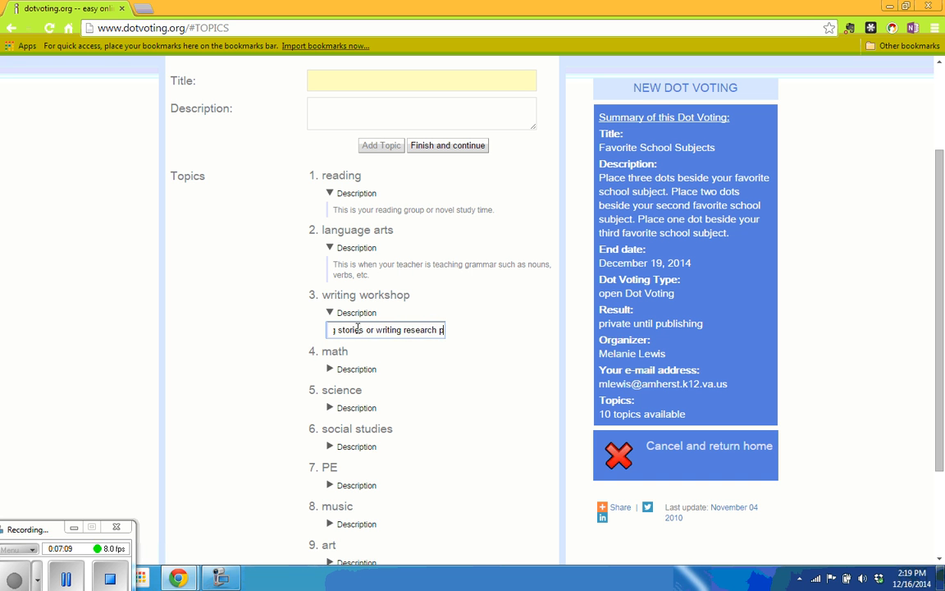
pyautogui.press('Right')
pyautogui.press('Right')
pyautogui.press('Right')
pyautogui.press('Right')
pyautogui.press('Right')
pyautogui.press('Right')
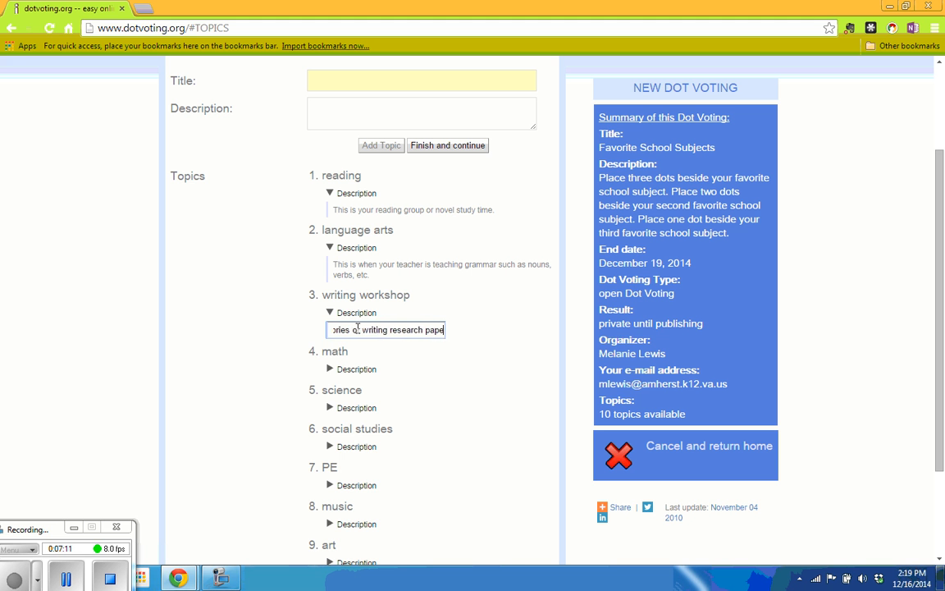
pyautogui.write('.')
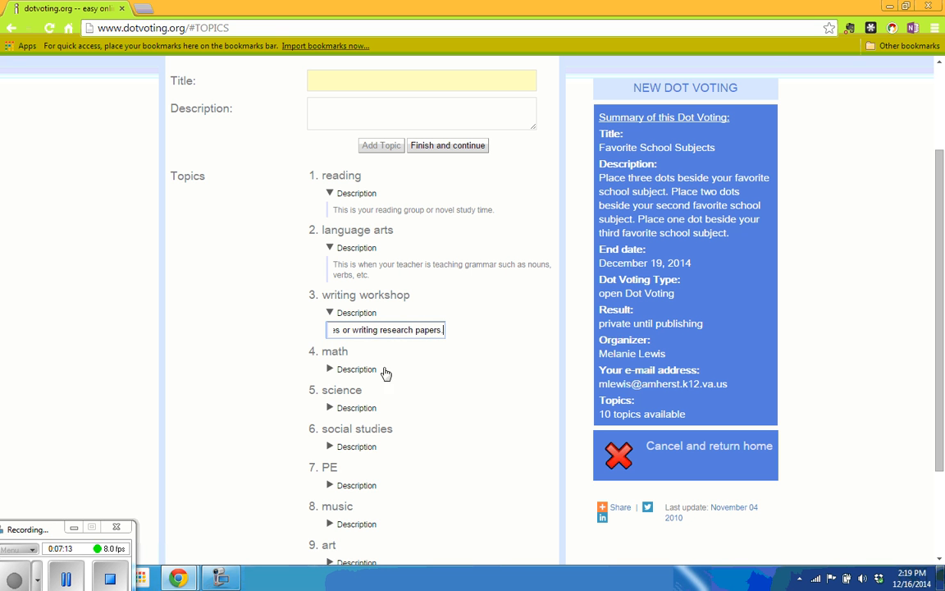
pyautogui.click(330, 313)
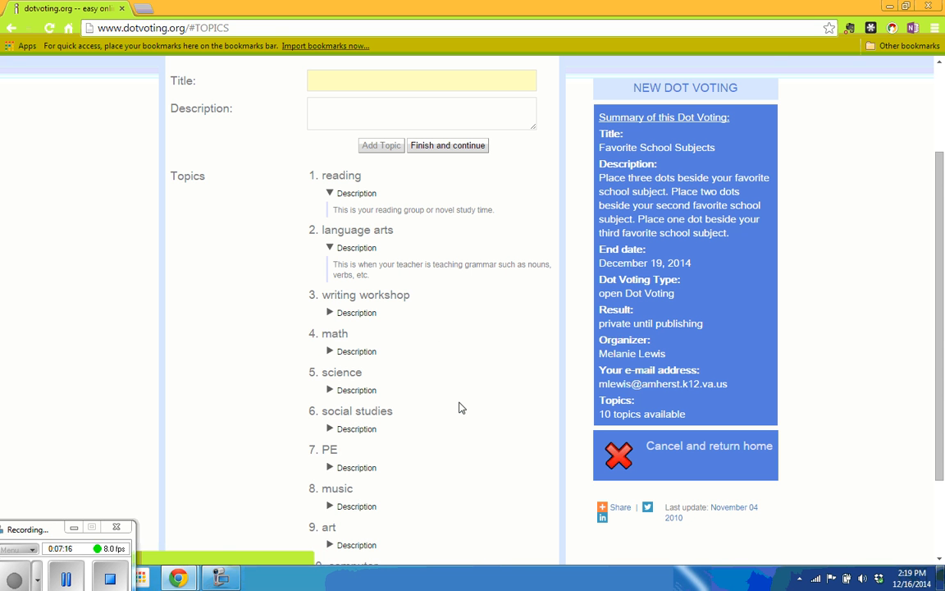
# - Finish the topics and continue to the Dot Settings step
pyautogui.scroll(-1, 459, 408)
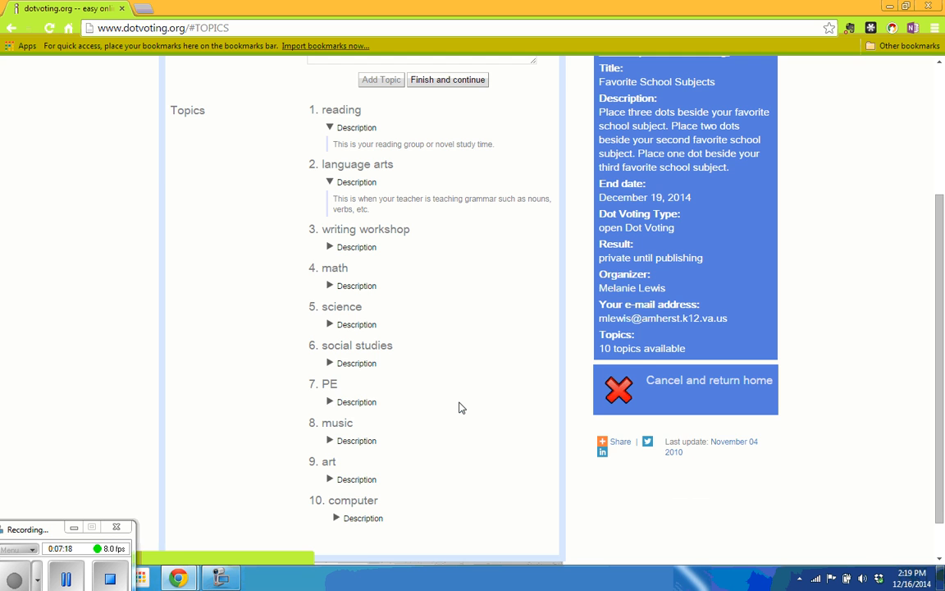
pyautogui.scroll(3, 460, 408)
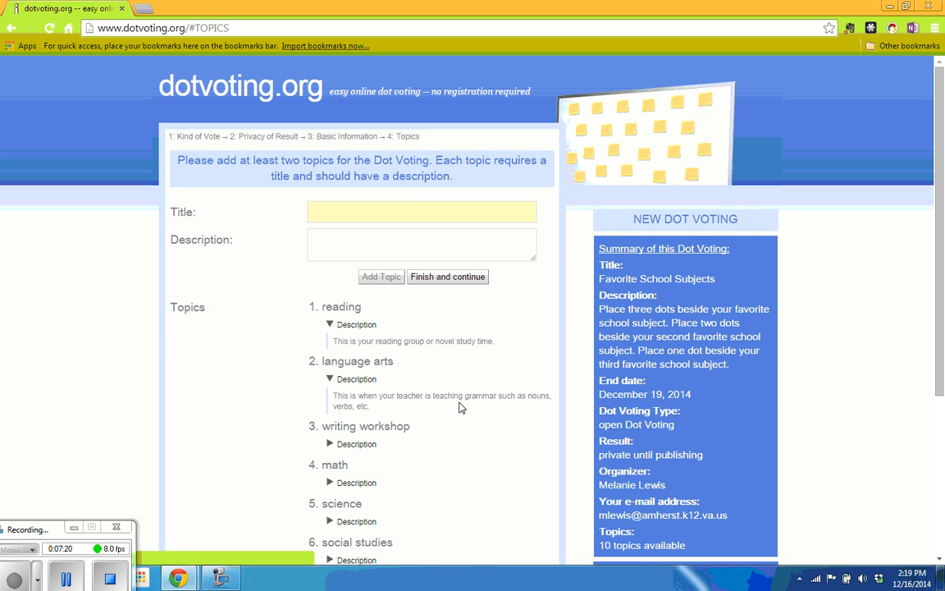
pyautogui.click(446, 277)
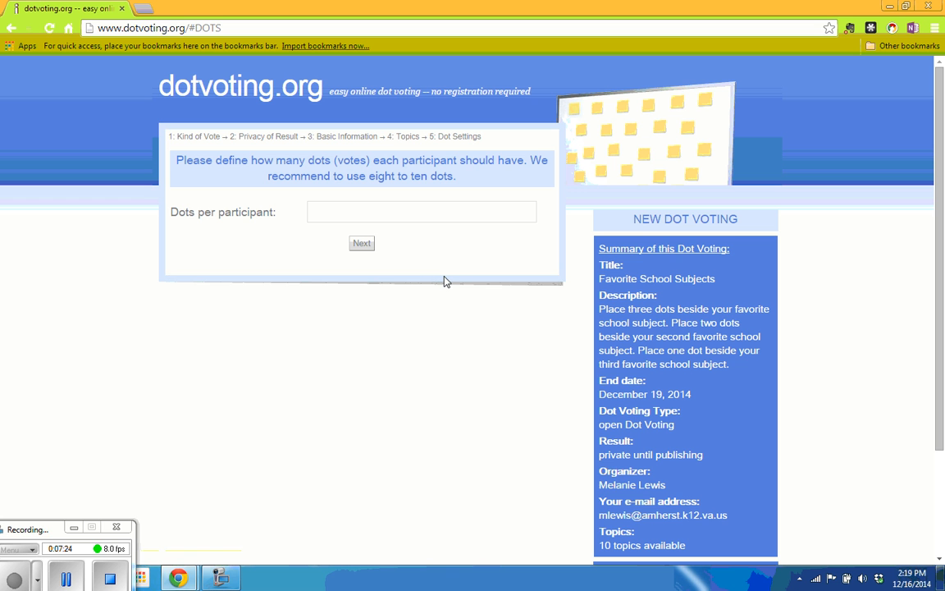
# - Give each participant 6 dots and create the Favorite School Subjects dot voting
pyautogui.click(358, 220)
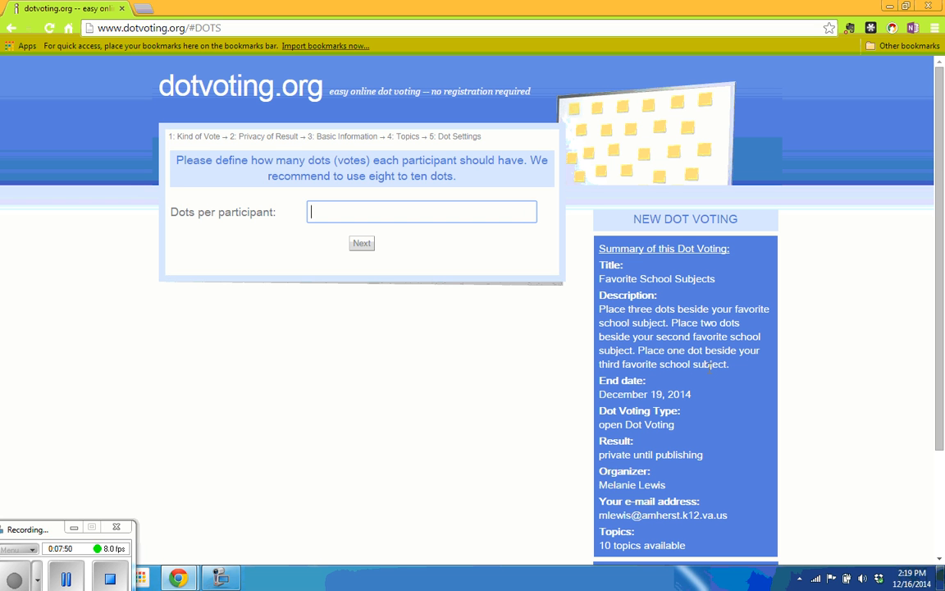
pyautogui.write('6')
pyautogui.click(360, 244)
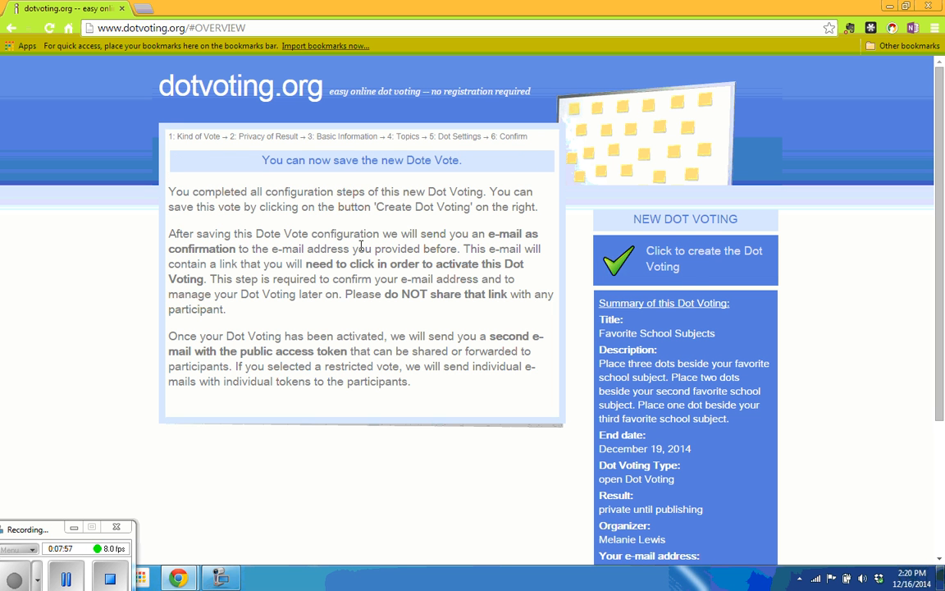
pyautogui.click(663, 268)
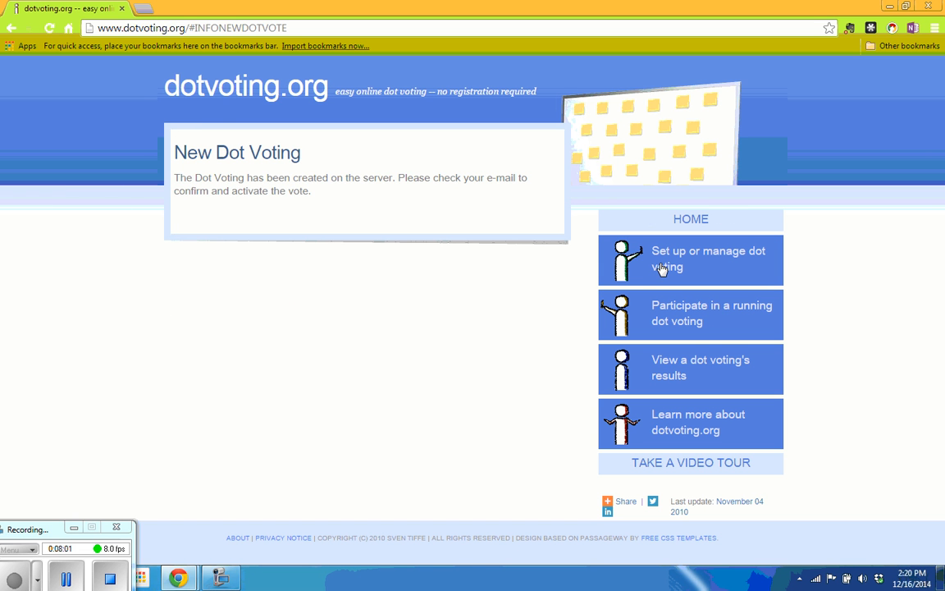
# - Activate the vote through the confirmation e-mail's link in Gmail, then return to the inbox
pyautogui.click(143, 8)
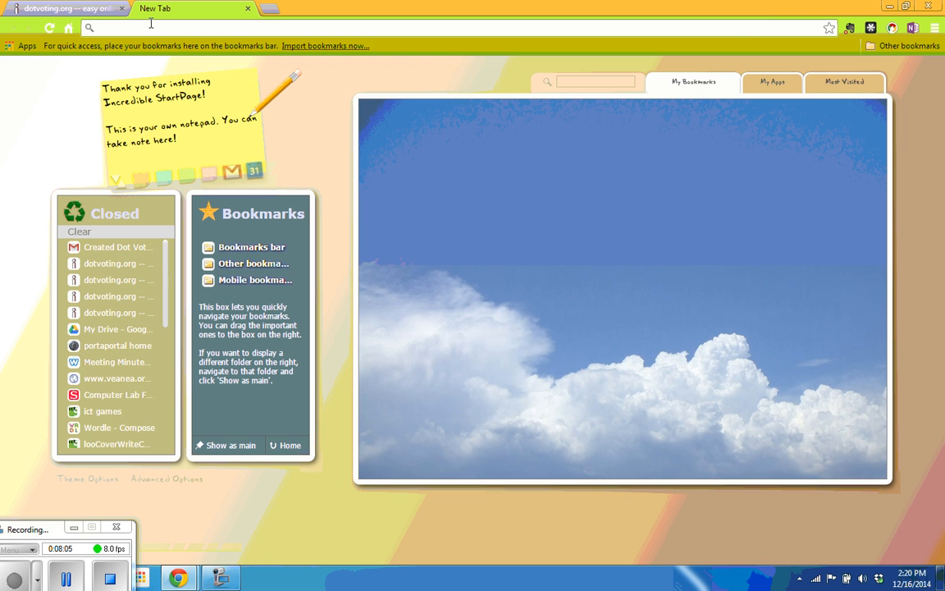
pyautogui.write('goo')
pyautogui.press('Return')
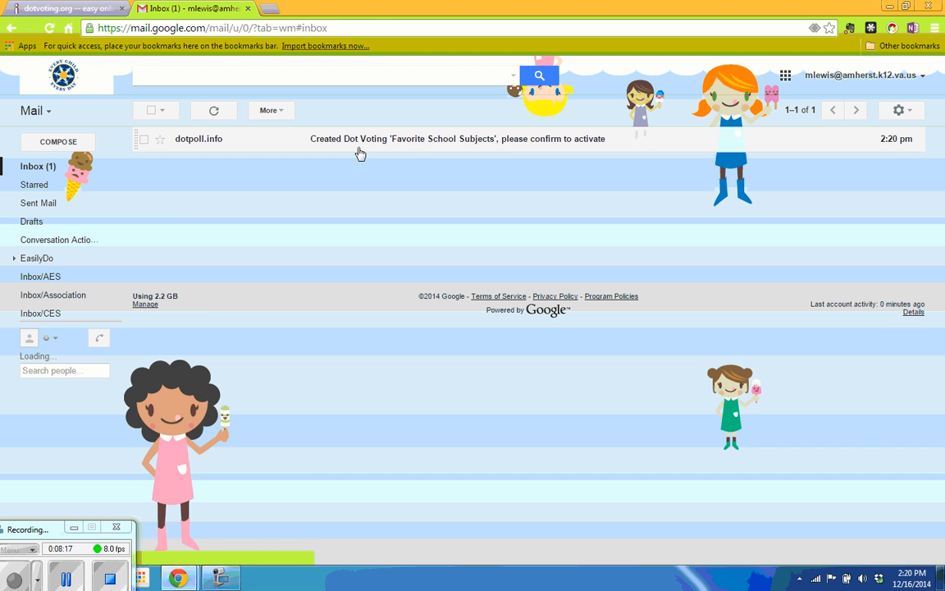
pyautogui.click(359, 153)
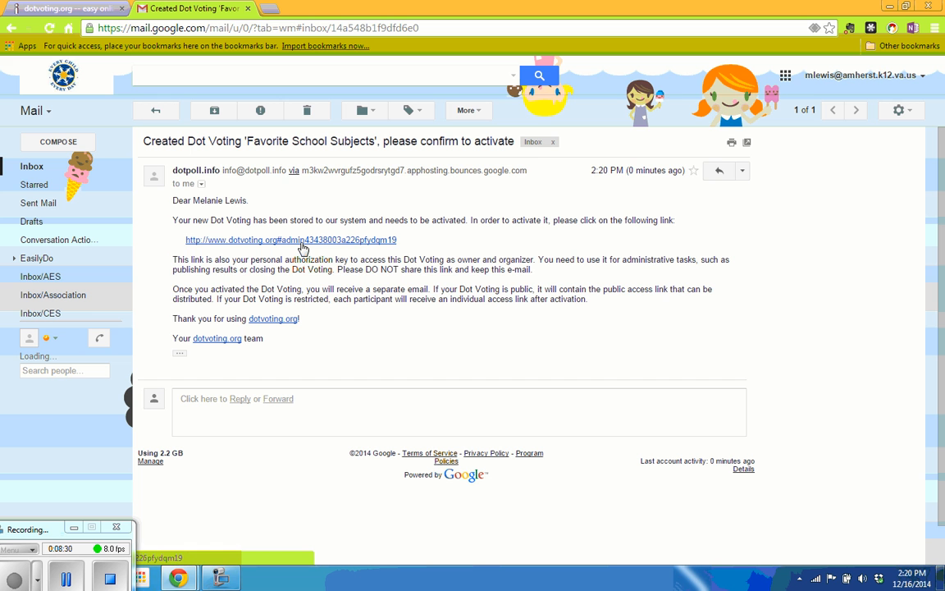
pyautogui.click(281, 240)
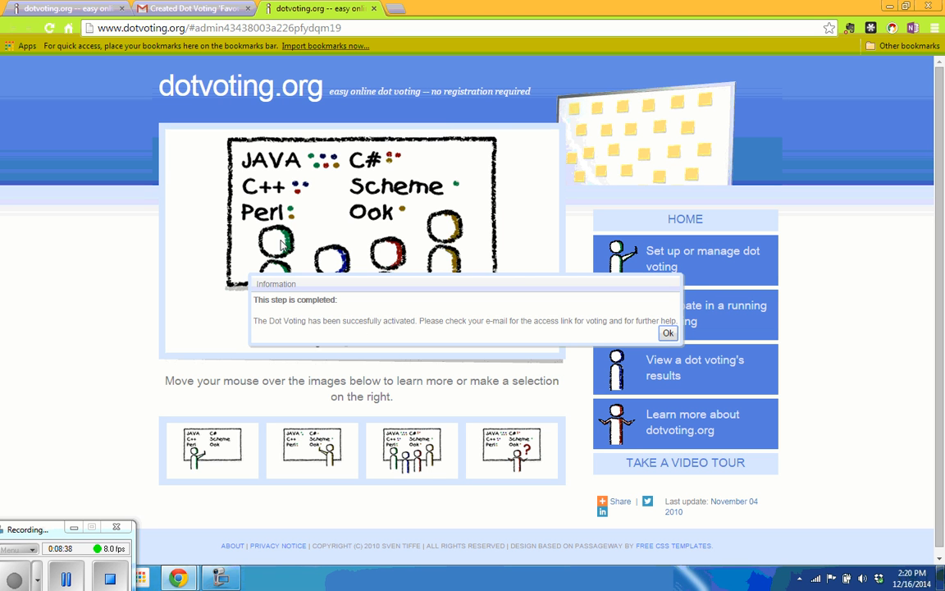
pyautogui.click(667, 333)
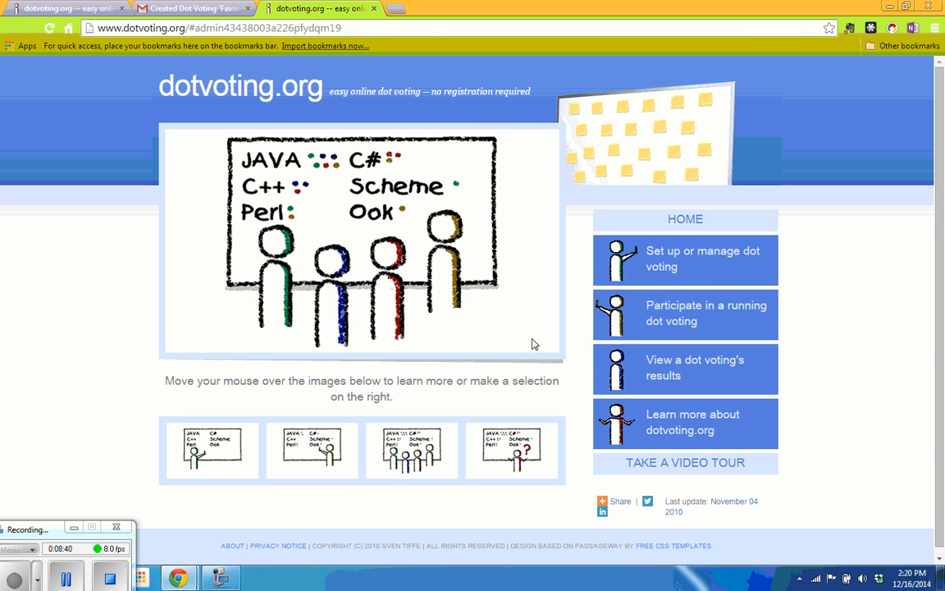
pyautogui.click(185, 10)
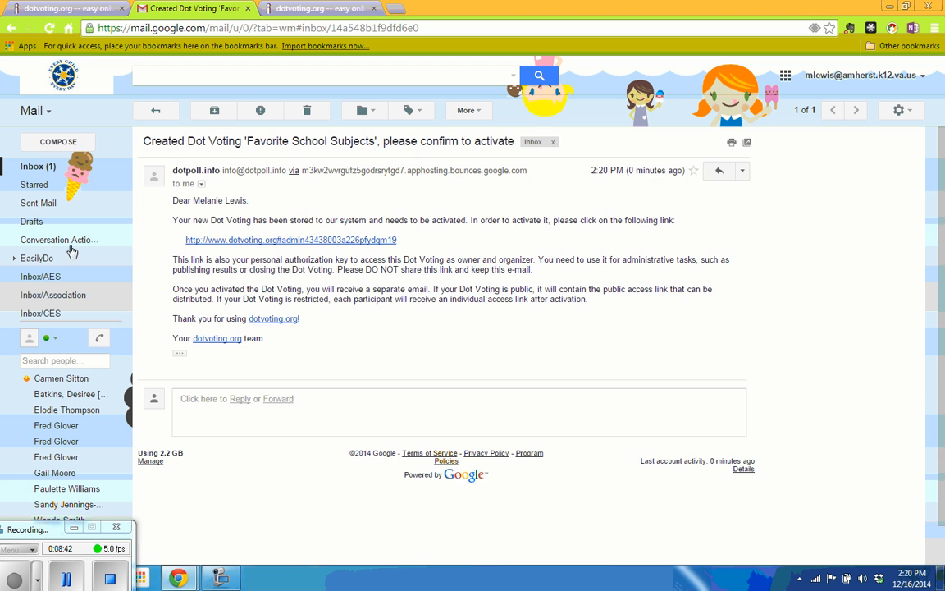
pyautogui.click(37, 165)
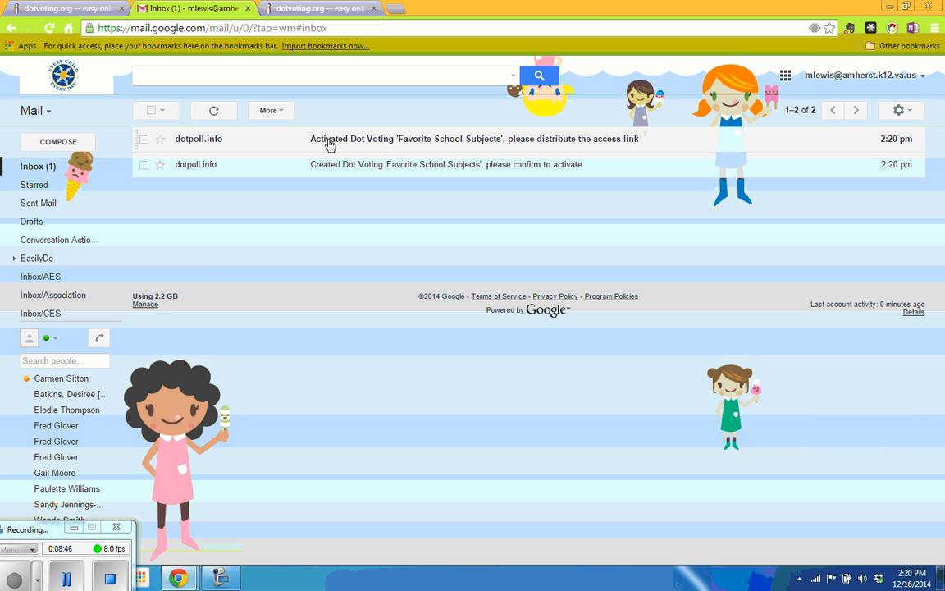
# - Open the 'Activated Dot Voting' e-mail and follow its first dotvoting.org vote link
pyautogui.click(383, 143)
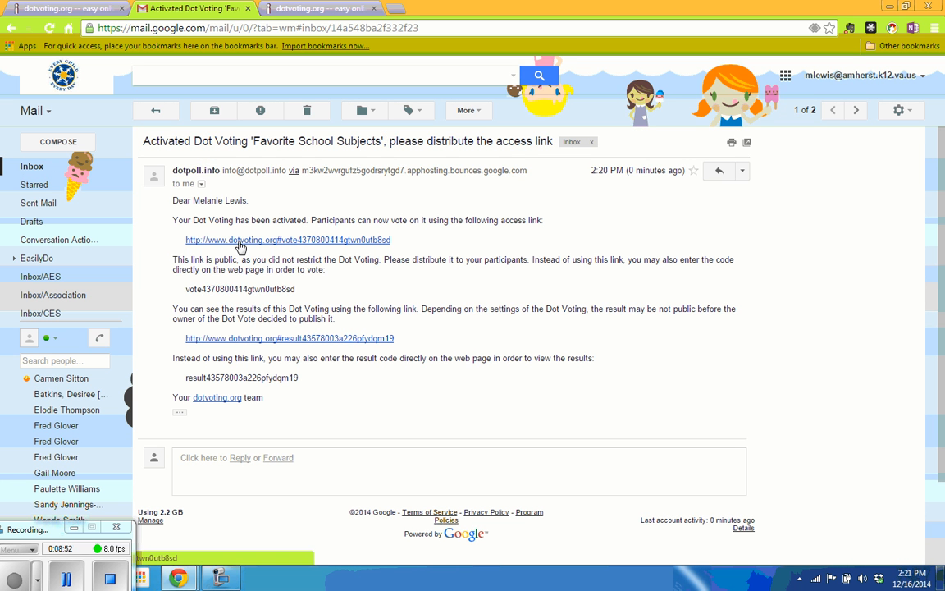
pyautogui.click(293, 242)
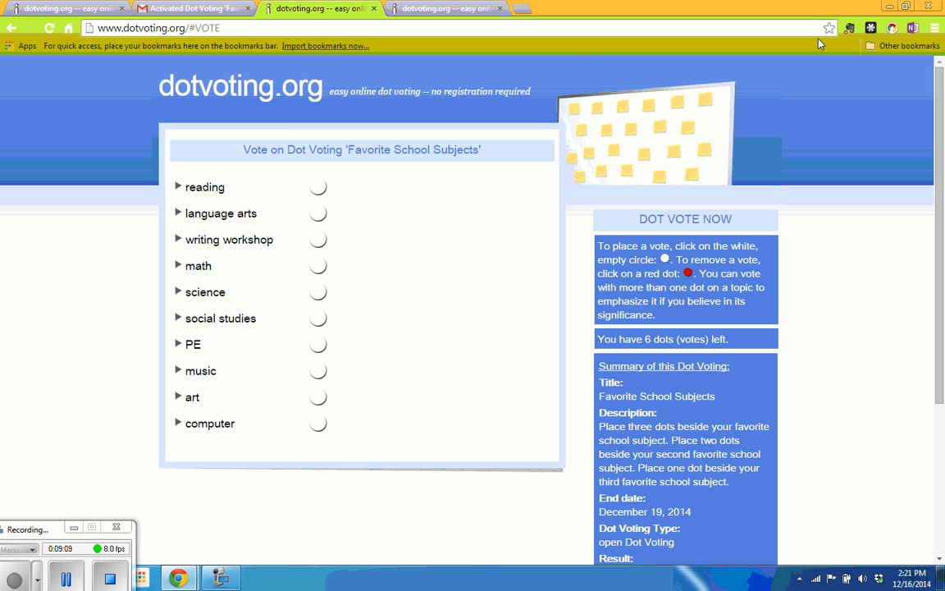
# - Save a desktop shortcut to the Favorite School Subjects vote page and minimize the browser
pyautogui.click(906, 7)
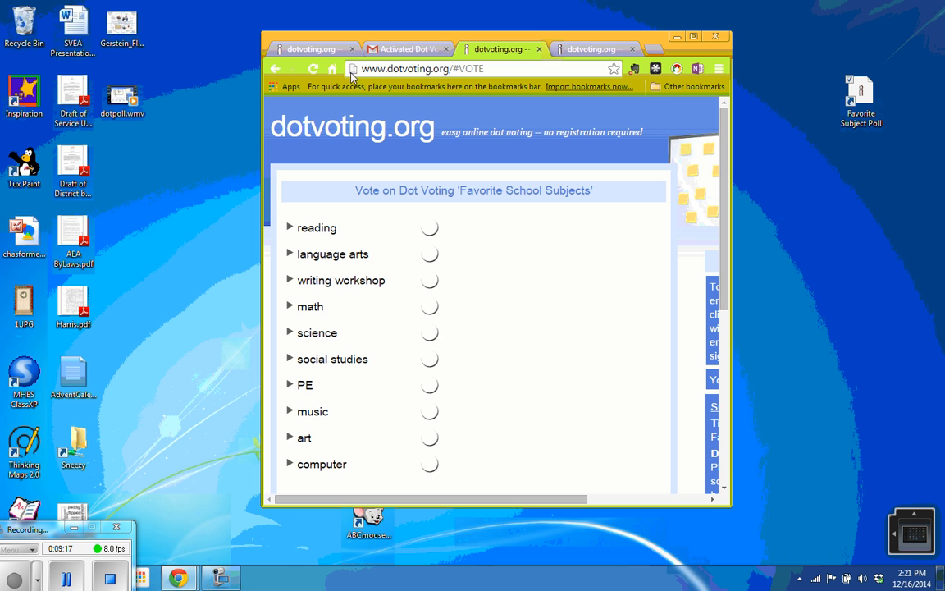
pyautogui.moveTo(351, 75); pyautogui.dragTo(791, 221)
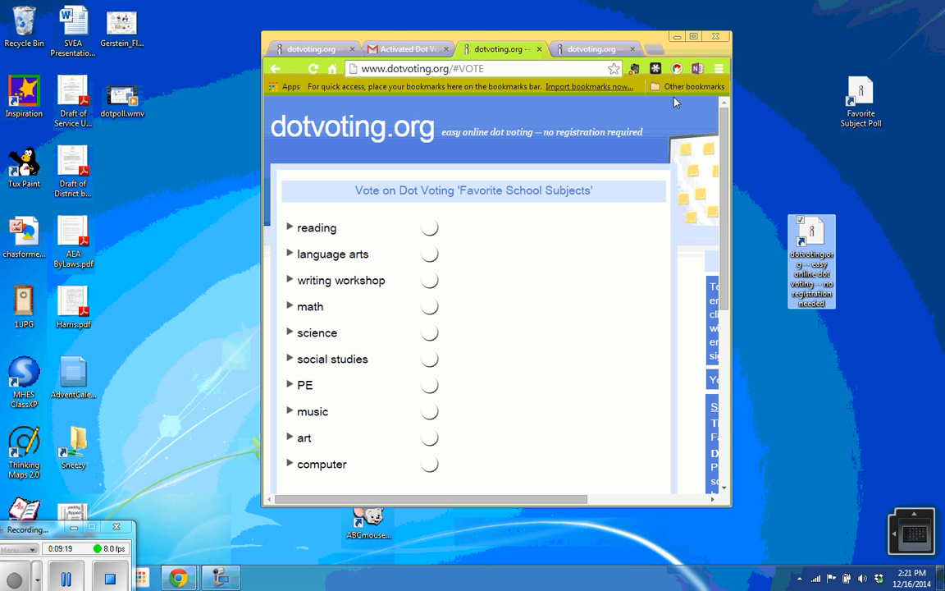
pyautogui.doubleClick(623, 37)
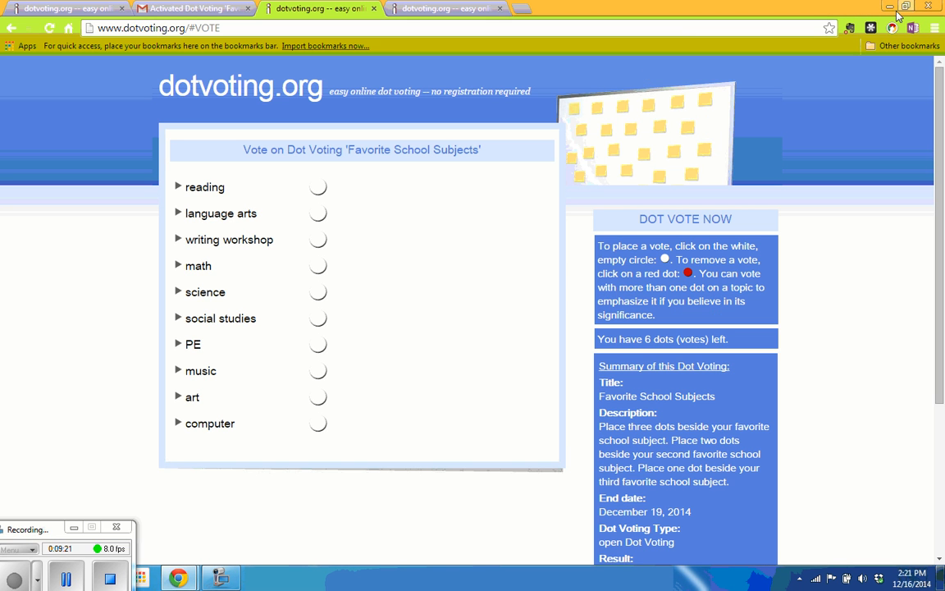
pyautogui.click(889, 6)
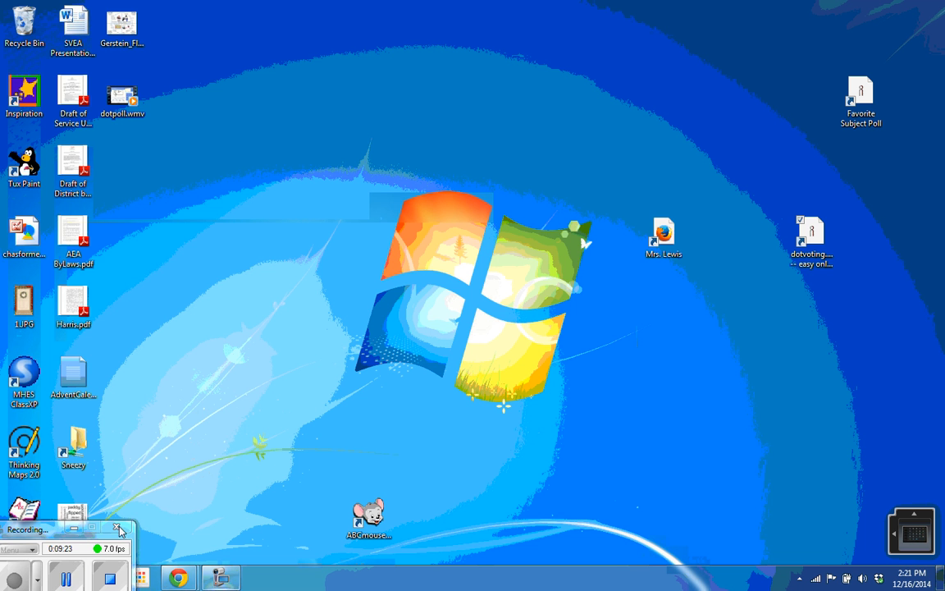
pyautogui.moveTo(46, 534); pyautogui.dragTo(91, 539)
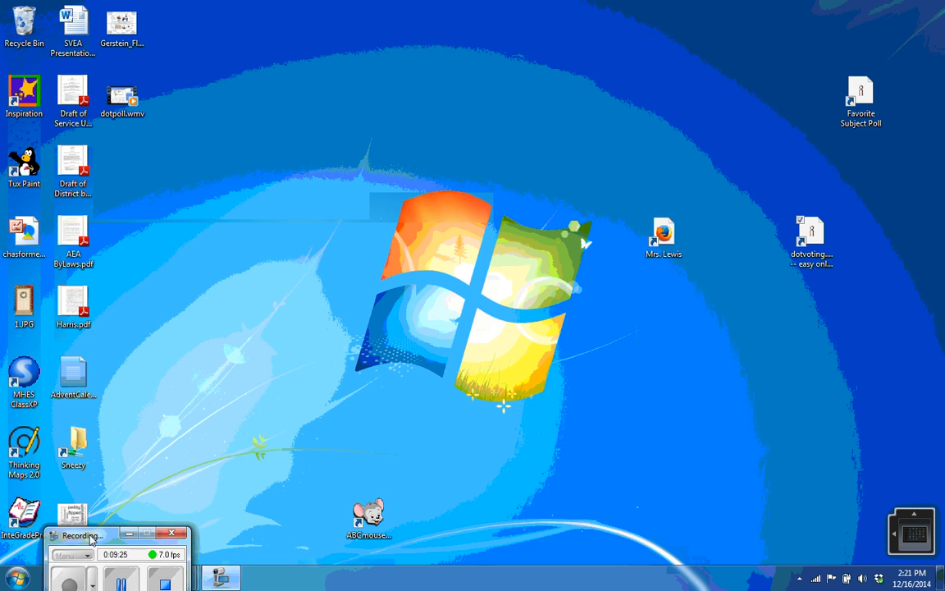
# - Run \\sleepy from the Start menu search to browse the network computer's shared folders
pyautogui.click(18, 577)
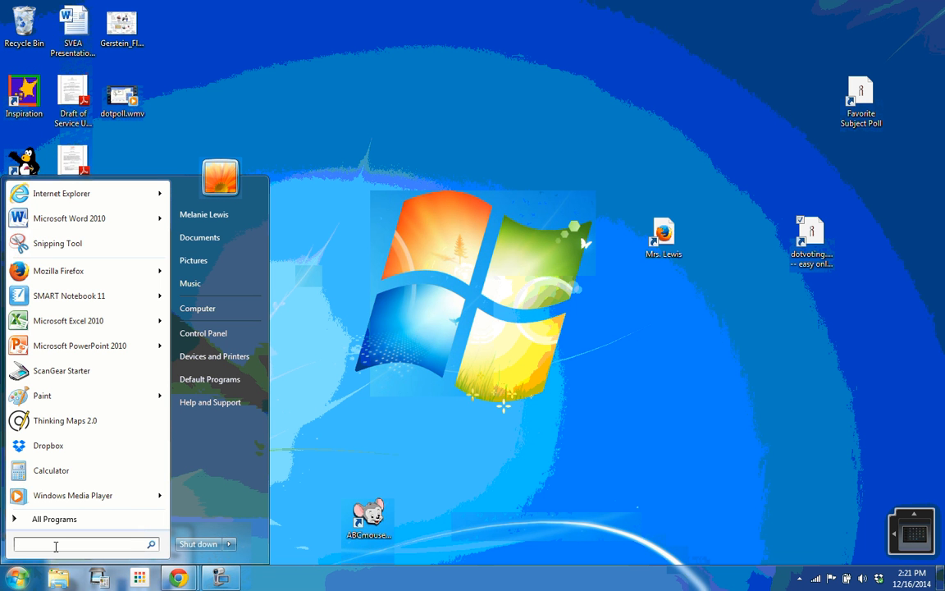
pyautogui.write('\\\\slww')
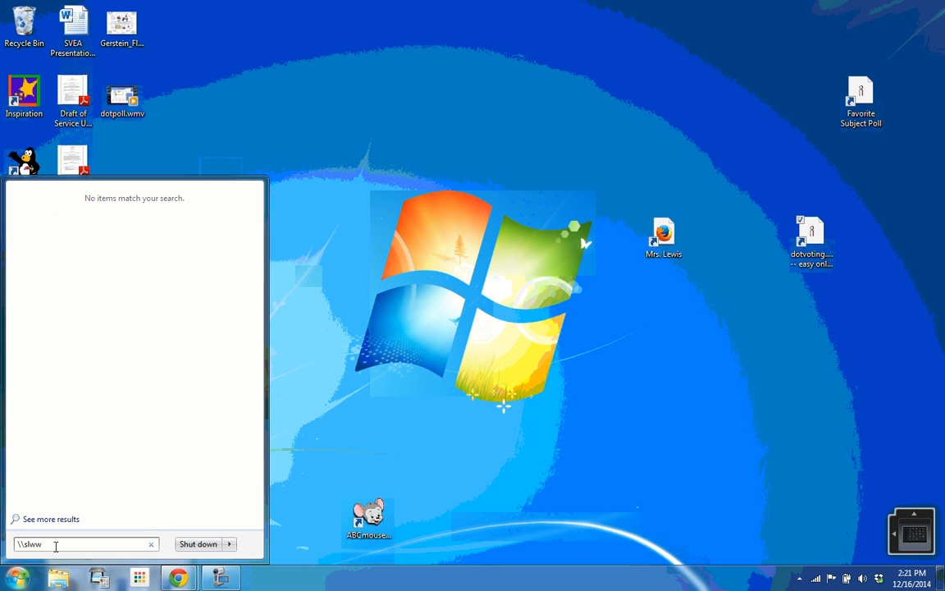
pyautogui.press('BackSpace')
pyautogui.press('BackSpace')
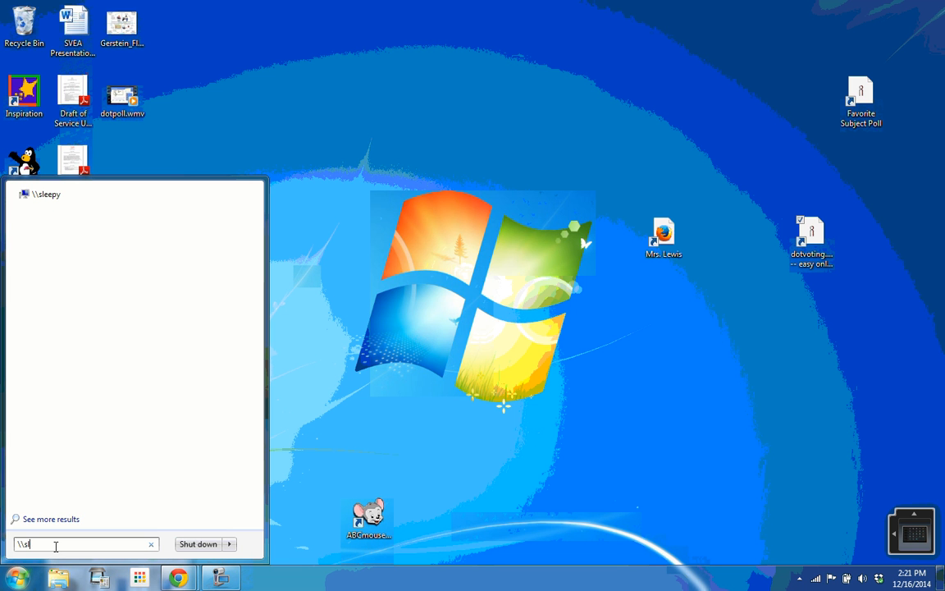
pyautogui.write('eepy')
pyautogui.moveTo(63, 546); pyautogui.dragTo(2, 545)
pyautogui.press('Return')
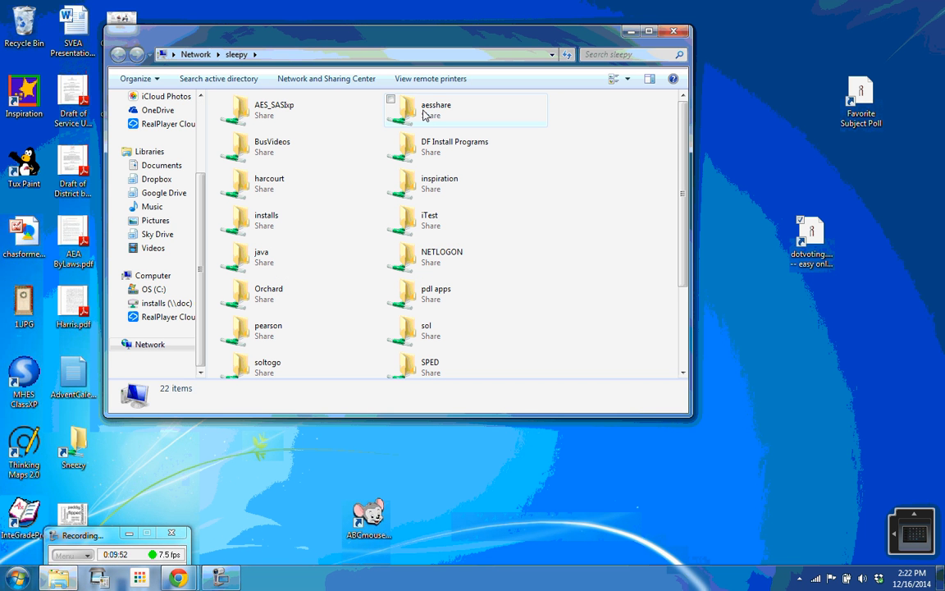
# - Rename the desktop shortcut 'subject poll', copy it into sleepy's aesshare\Lab folder, and open it
pyautogui.doubleClick(420, 118)
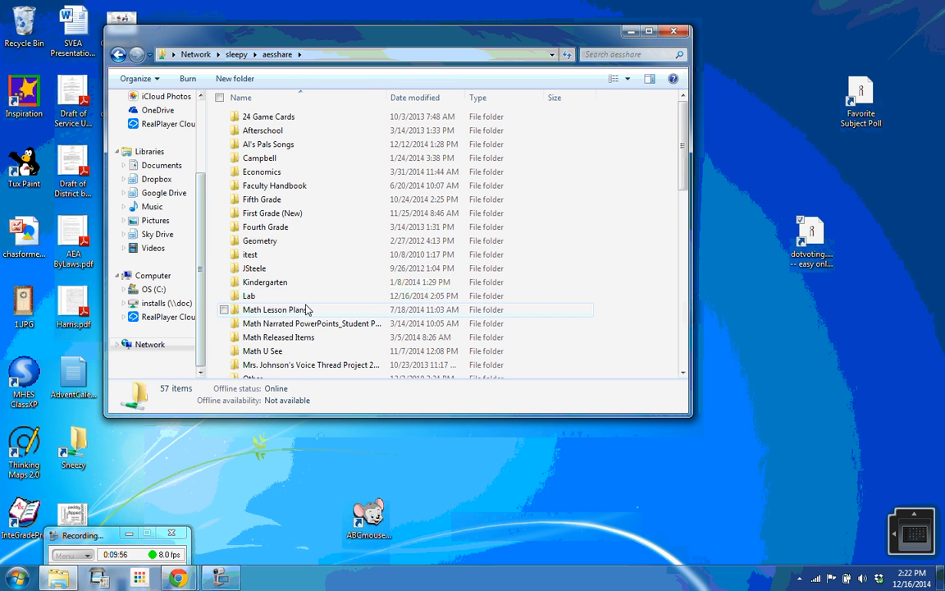
pyautogui.doubleClick(249, 297)
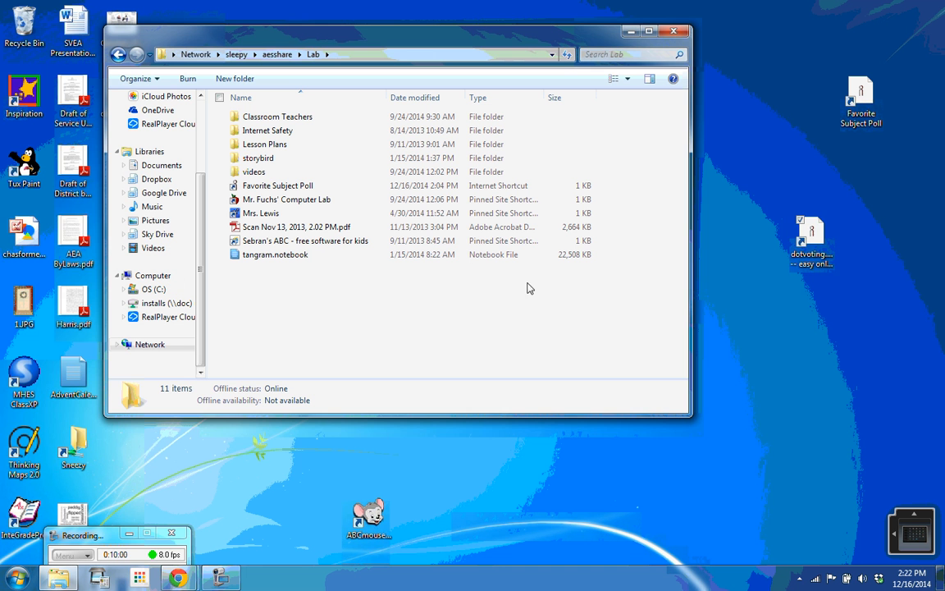
pyautogui.rightClick(801, 261)
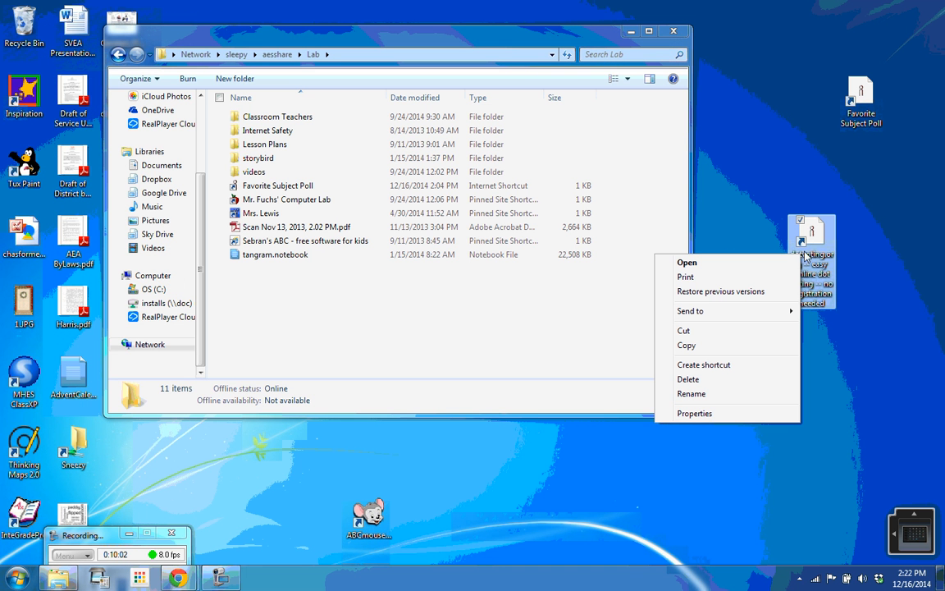
pyautogui.click(703, 395)
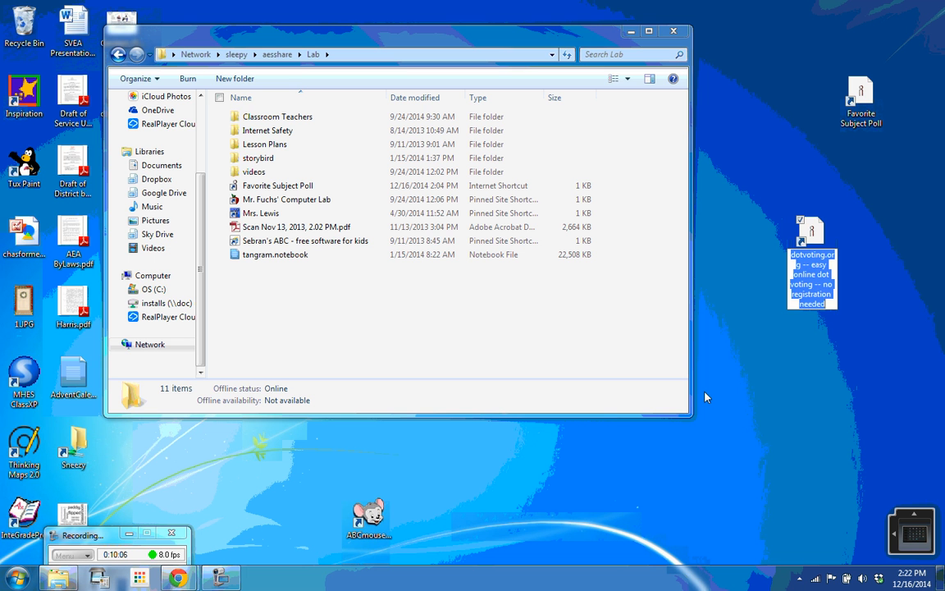
pyautogui.write('sch')
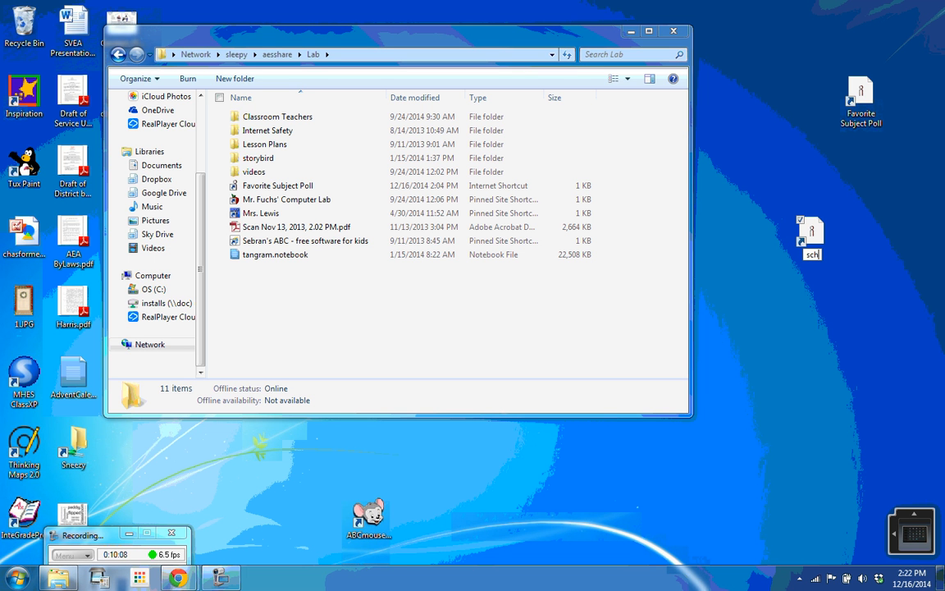
pyautogui.write('ool')
pyautogui.press('BackSpace')
pyautogui.press('BackSpace')
pyautogui.press('BackSpace')
pyautogui.press('BackSpace')
pyautogui.press('BackSpace')
pyautogui.write('ubject poll')
pyautogui.moveTo(810, 234); pyautogui.dragTo(421, 310)
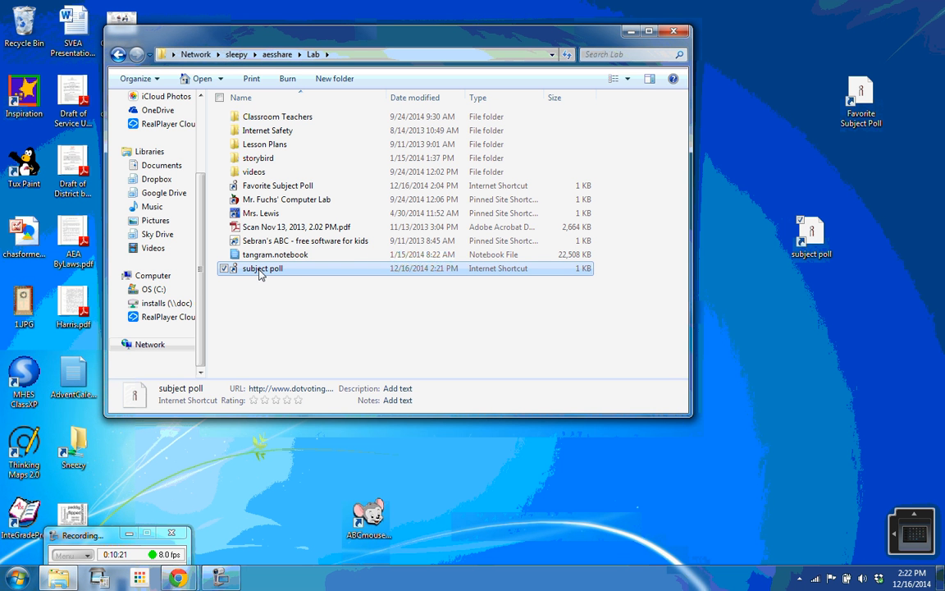
pyautogui.doubleClick(259, 274)
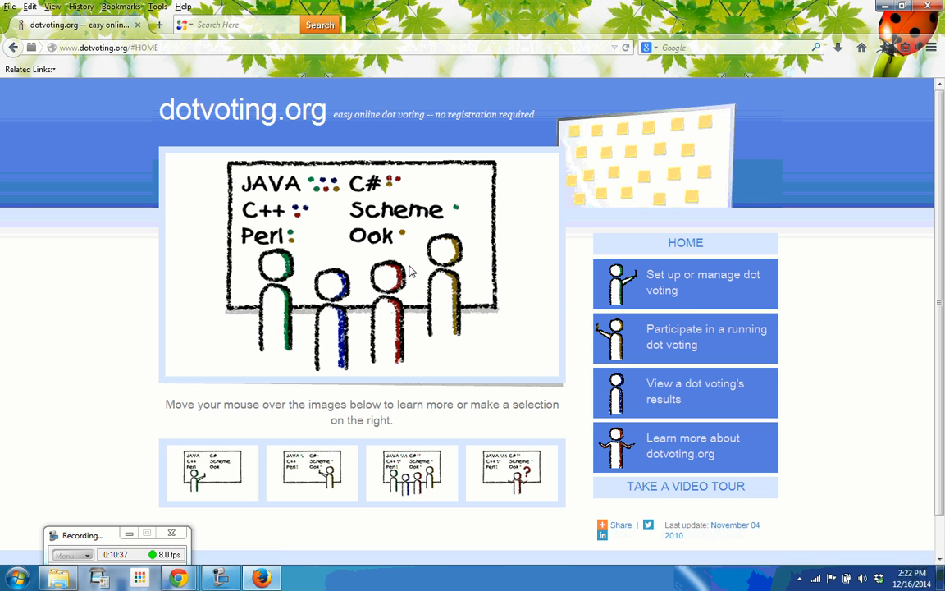
# - Open dotvoting.org's Participate page for vote-code entry, returning to Firefox after glancing at Chrome
pyautogui.click(676, 348)
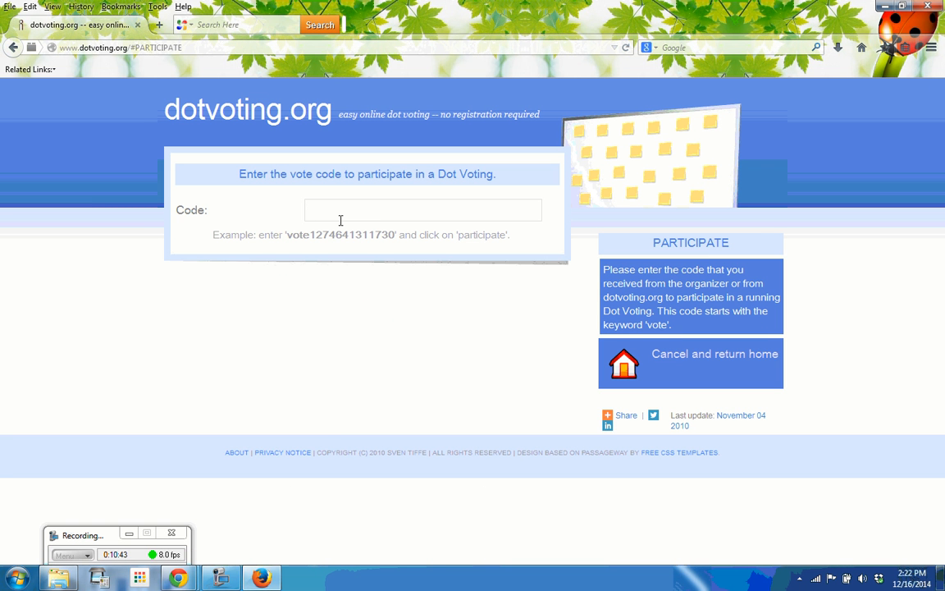
pyautogui.moveTo(187, 581)
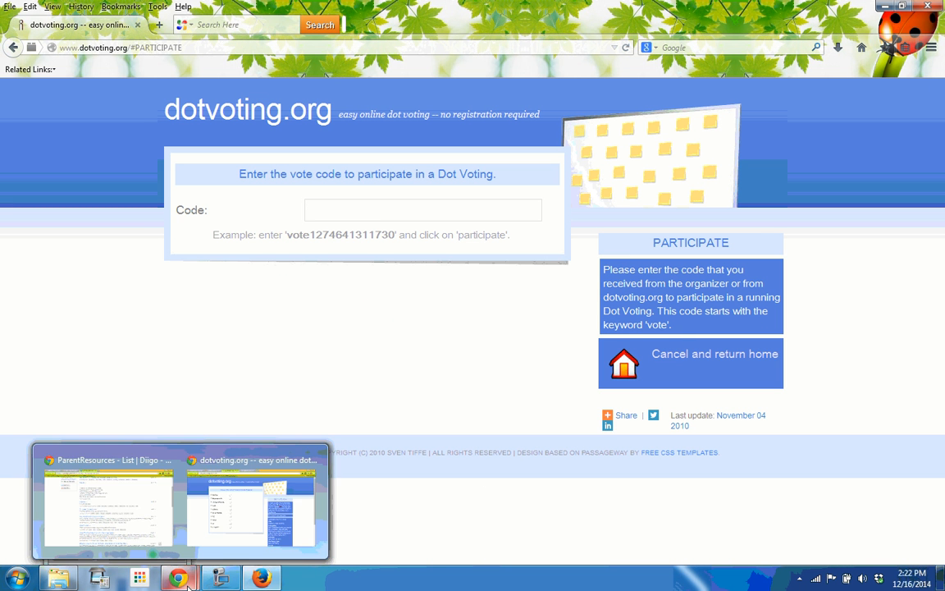
pyautogui.click(141, 502)
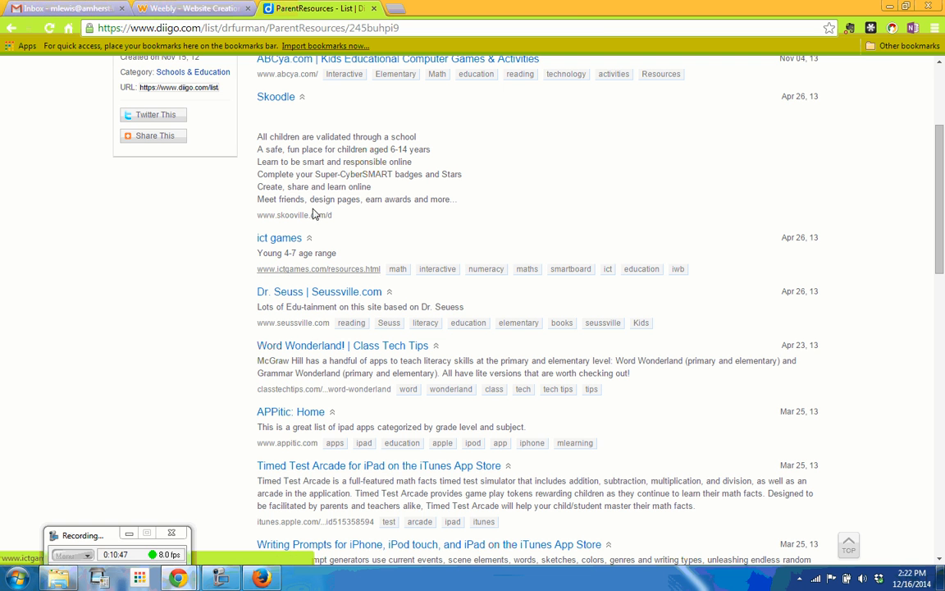
pyautogui.hotkey('alt', 'Tab')
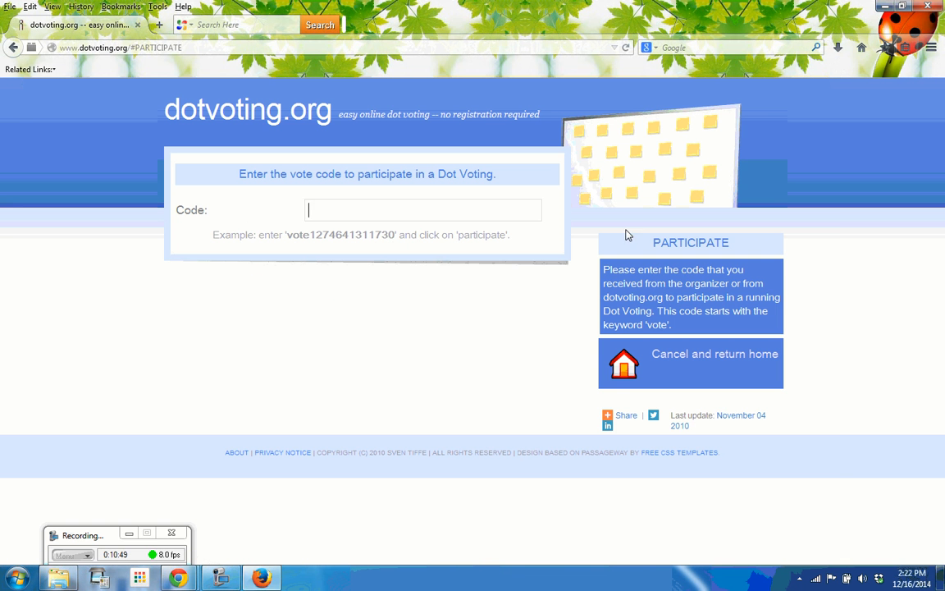
# - Copy the vote code from Gmail's activation e-mail and switch to the fourth dotvoting.org tab
pyautogui.moveTo(178, 579)
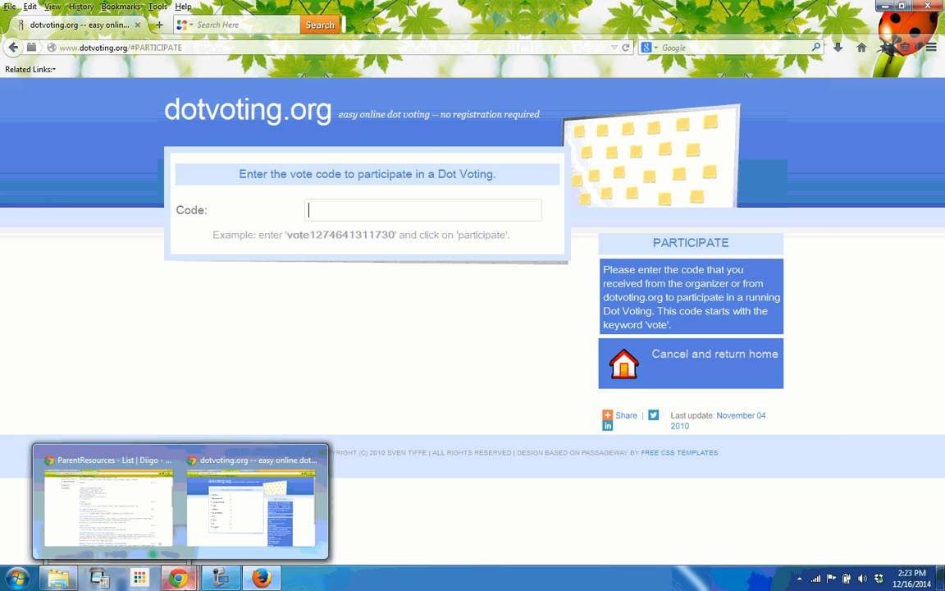
pyautogui.click(189, 492)
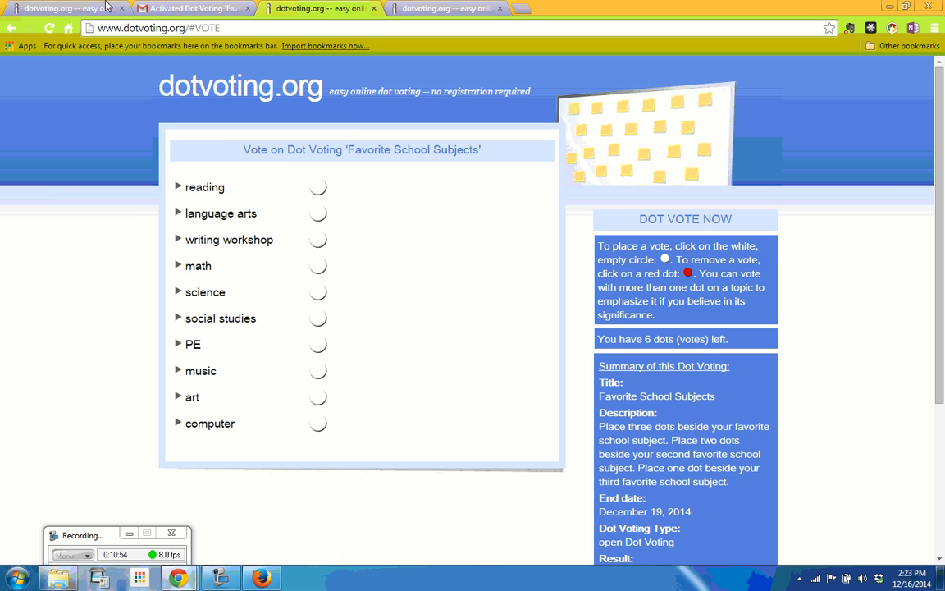
pyautogui.click(166, 9)
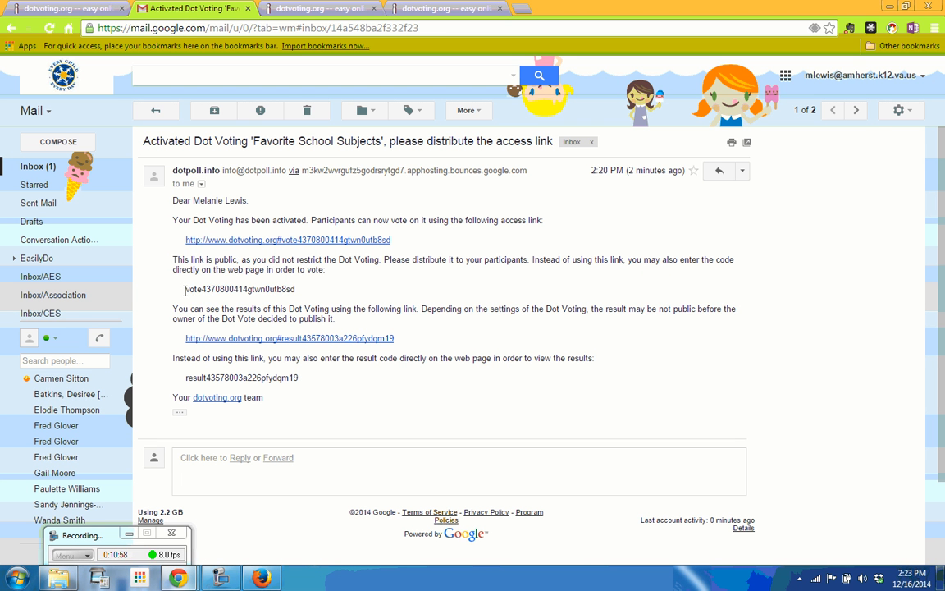
pyautogui.moveTo(187, 289); pyautogui.dragTo(297, 289)
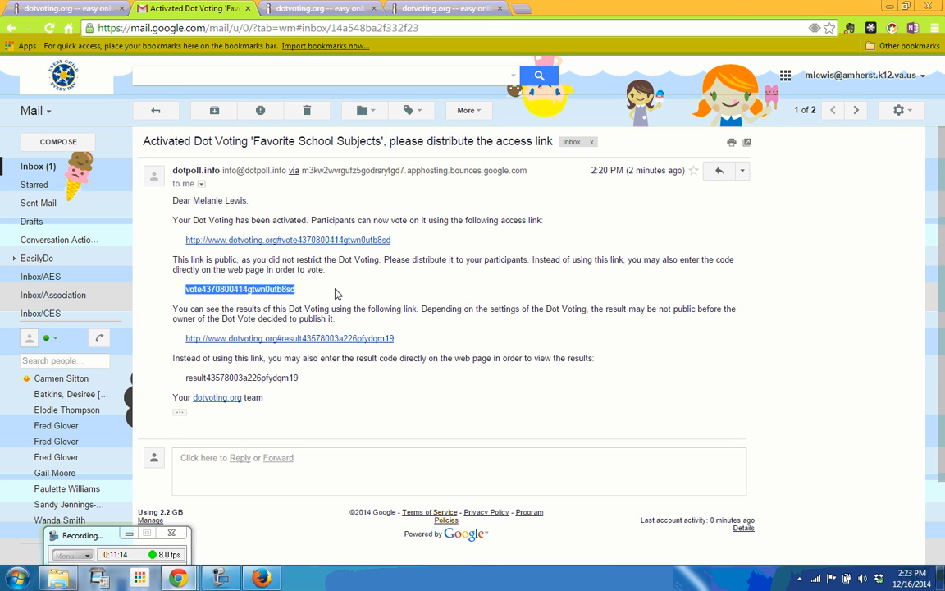
pyautogui.rightClick(246, 290)
pyautogui.click(277, 299)
pyautogui.click(437, 10)
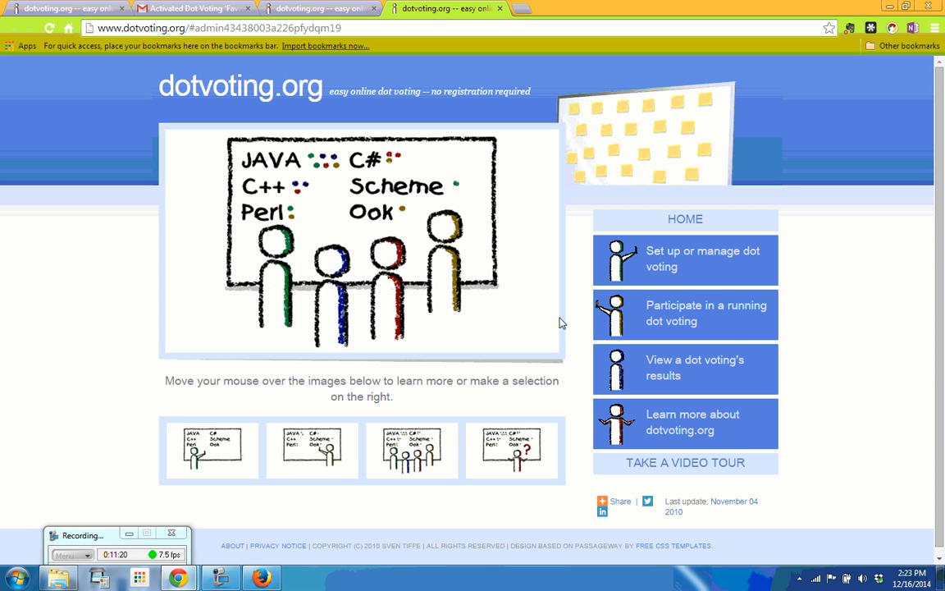
# - Paste the copied vote code on the Participate page to join the Favorite School Subjects voting
pyautogui.moveTo(187, 579)
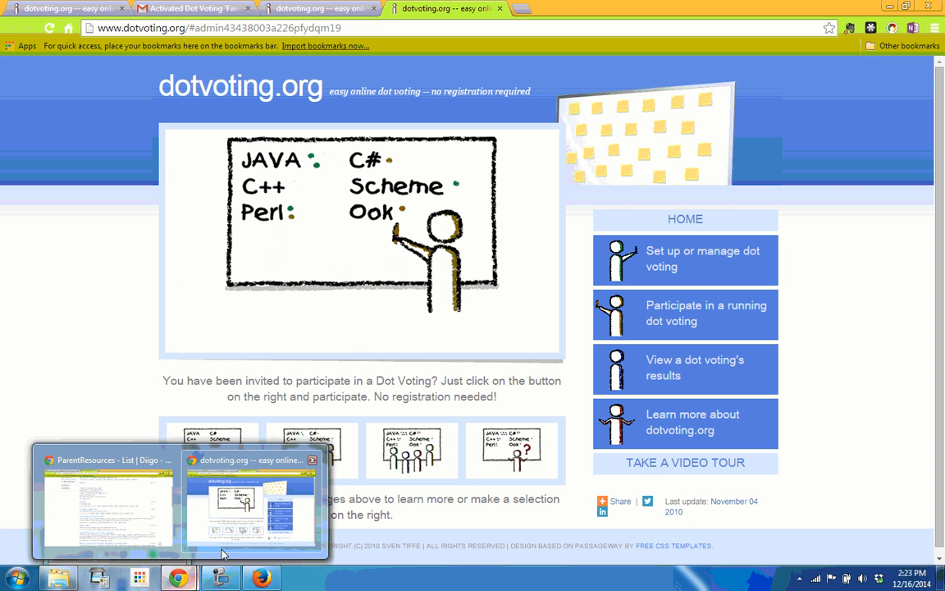
pyautogui.click(262, 534)
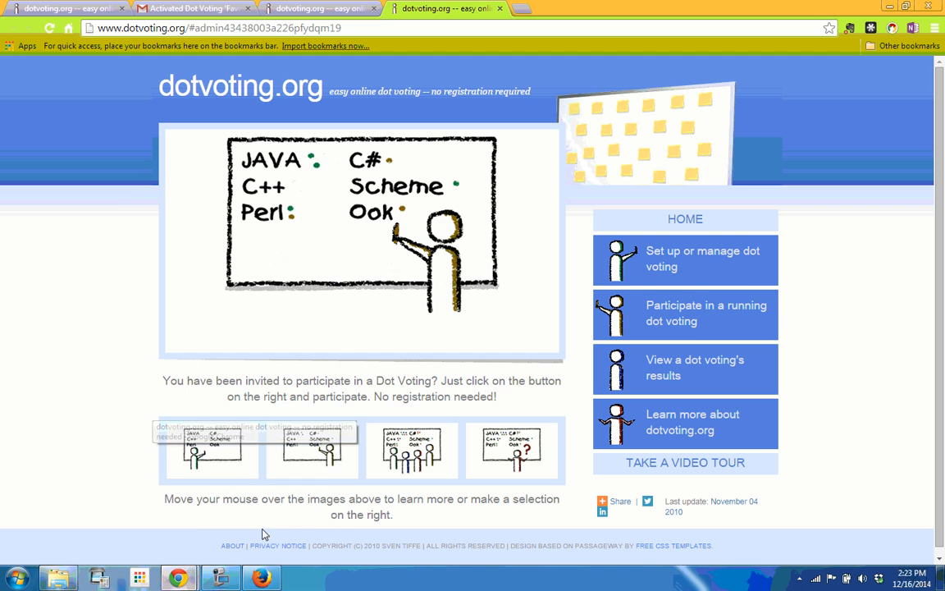
pyautogui.click(695, 316)
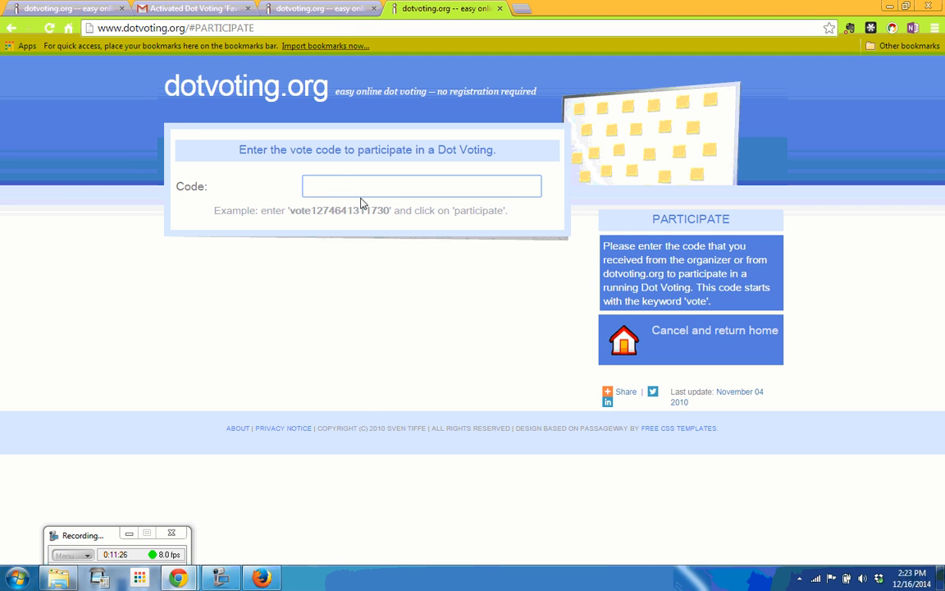
pyautogui.rightClick(347, 186)
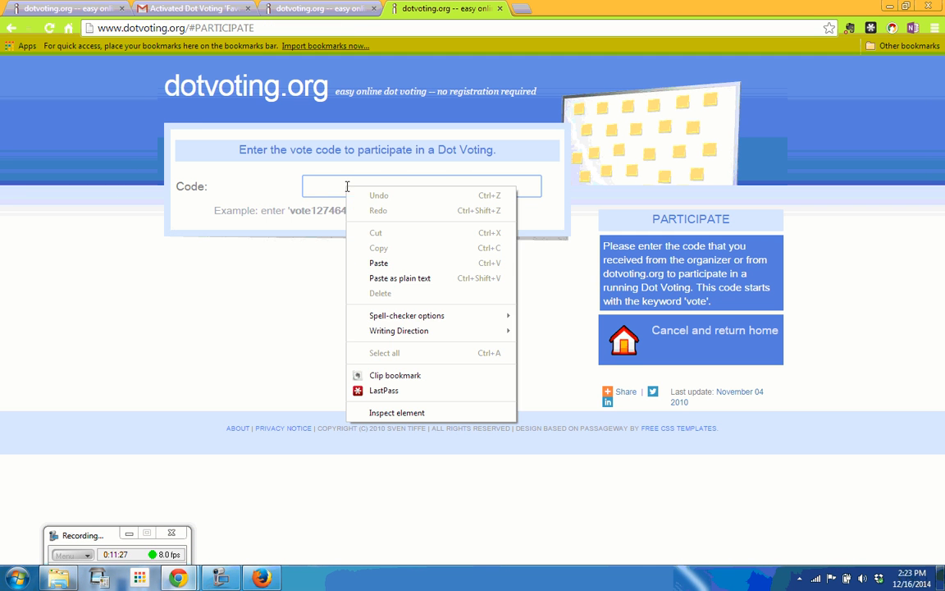
pyautogui.click(394, 264)
pyautogui.click(443, 343)
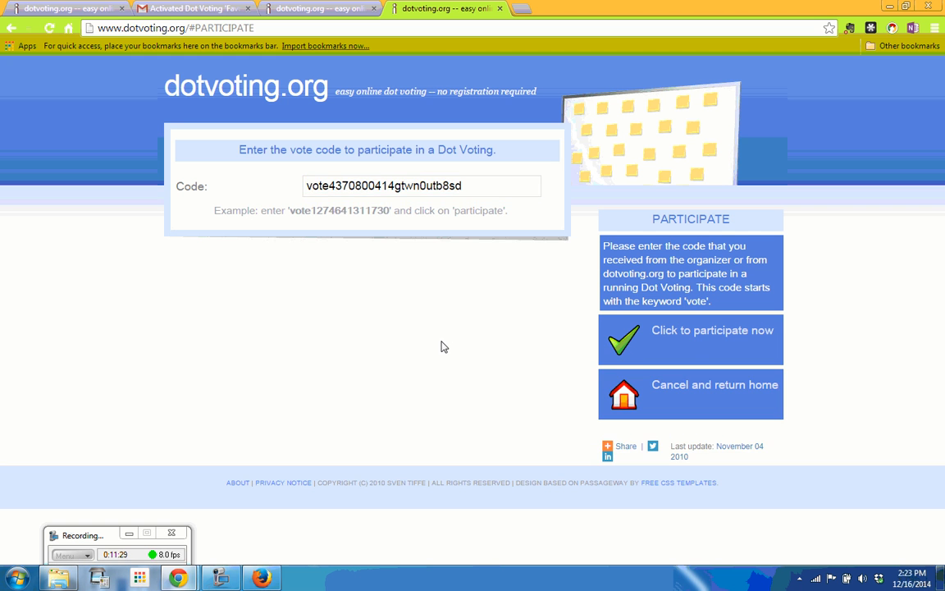
pyautogui.click(687, 350)
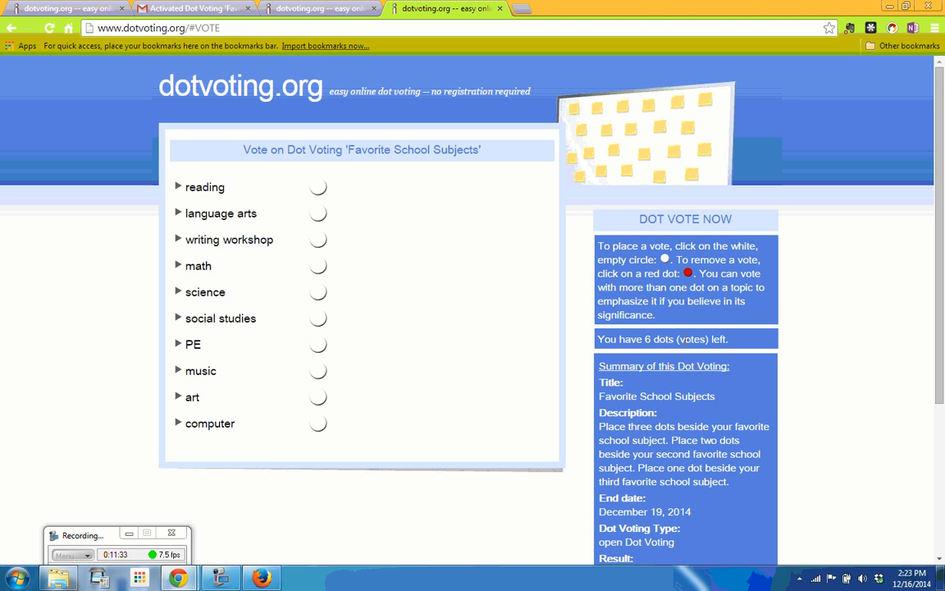
# - Place 3 dots on reading, 2 on computer, 1 on writing workshop, and save the vote
pyautogui.click(320, 190)
pyautogui.click(339, 187)
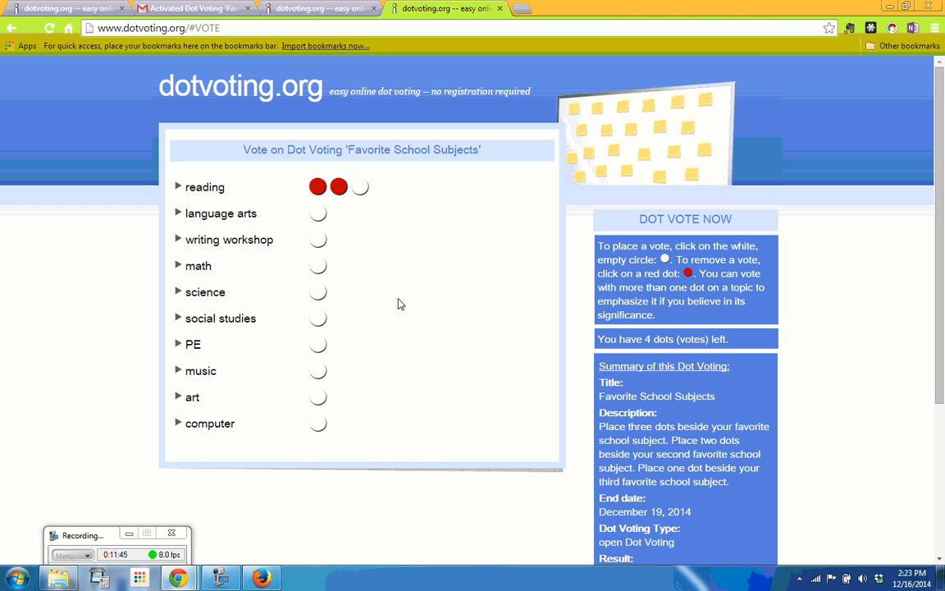
pyautogui.click(363, 192)
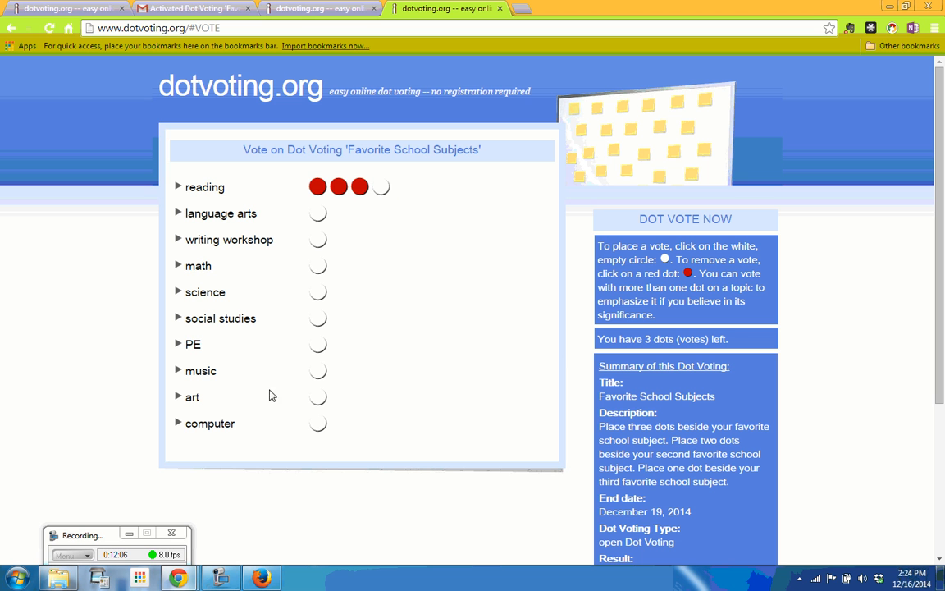
pyautogui.click(318, 423)
pyautogui.click(339, 424)
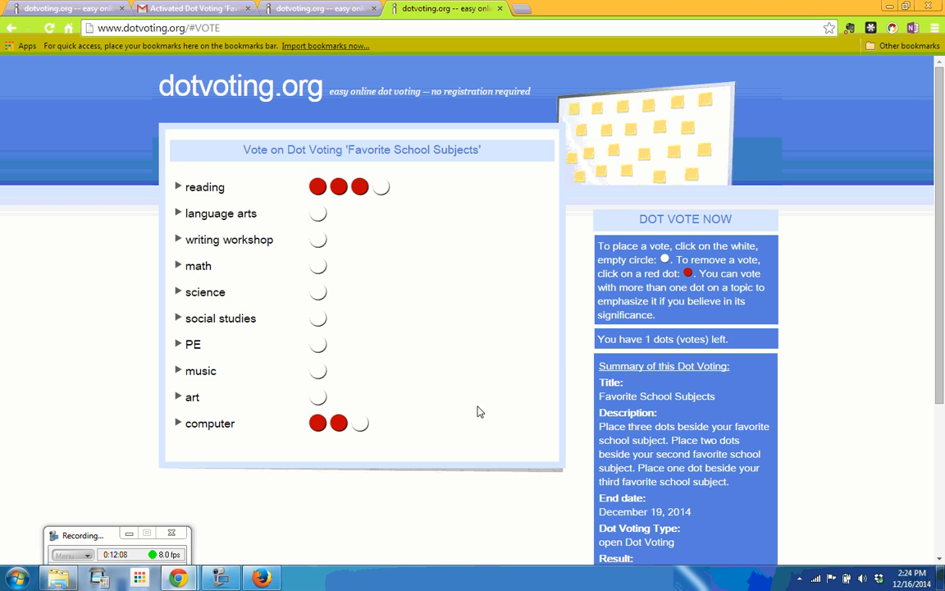
pyautogui.click(318, 240)
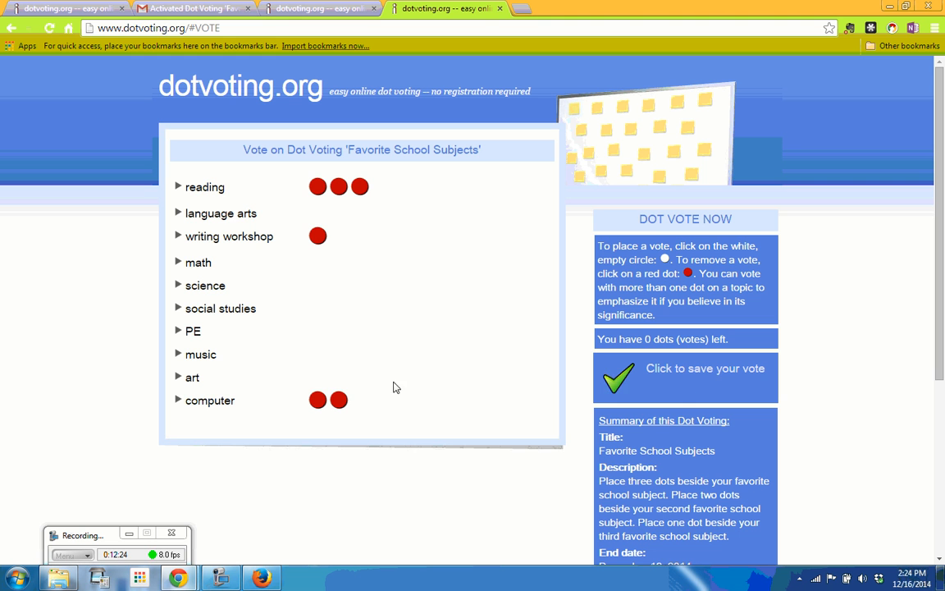
pyautogui.click(675, 385)
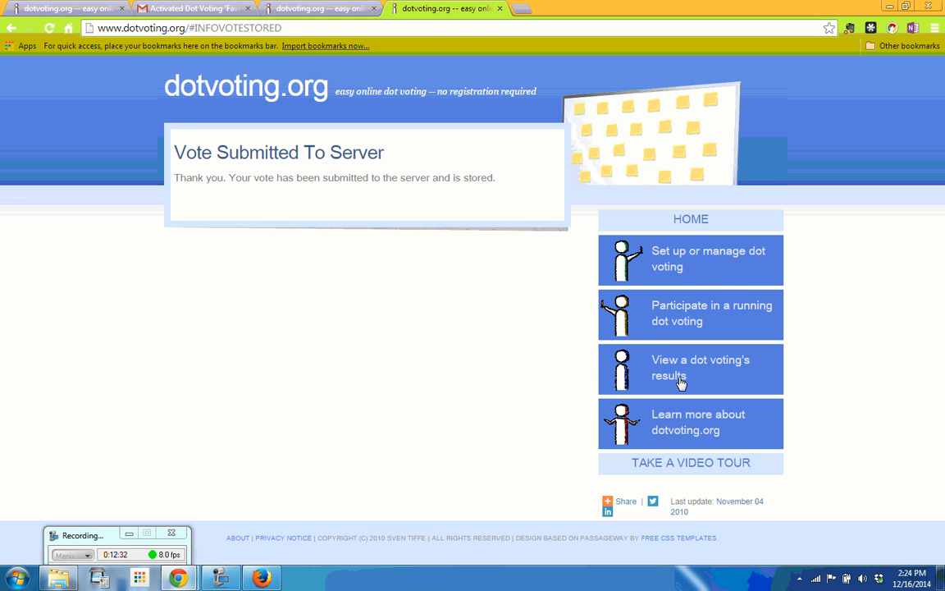
# - Copy the admin link from the 'Created Dot Voting' email in Gmail and open it
pyautogui.click(676, 383)
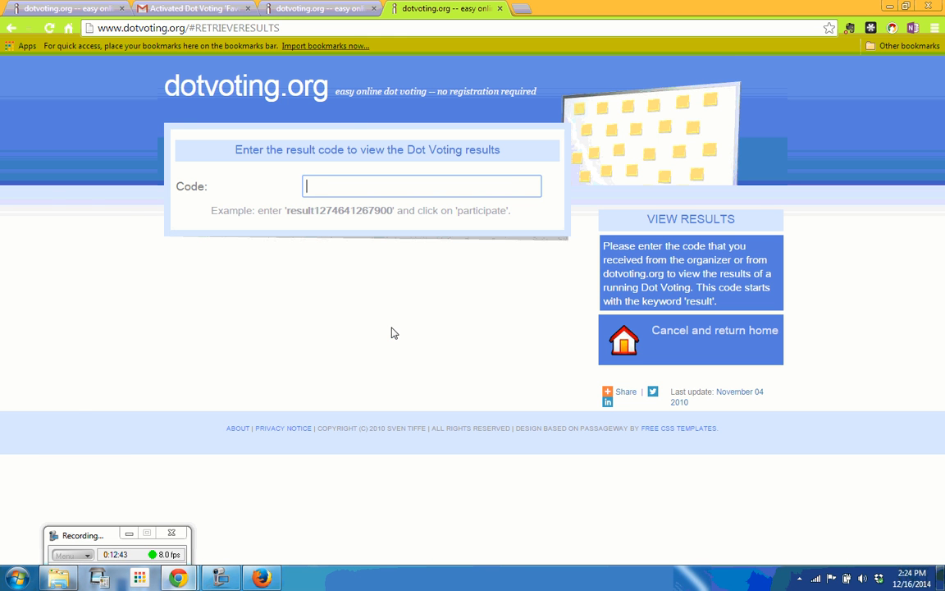
pyautogui.click(175, 10)
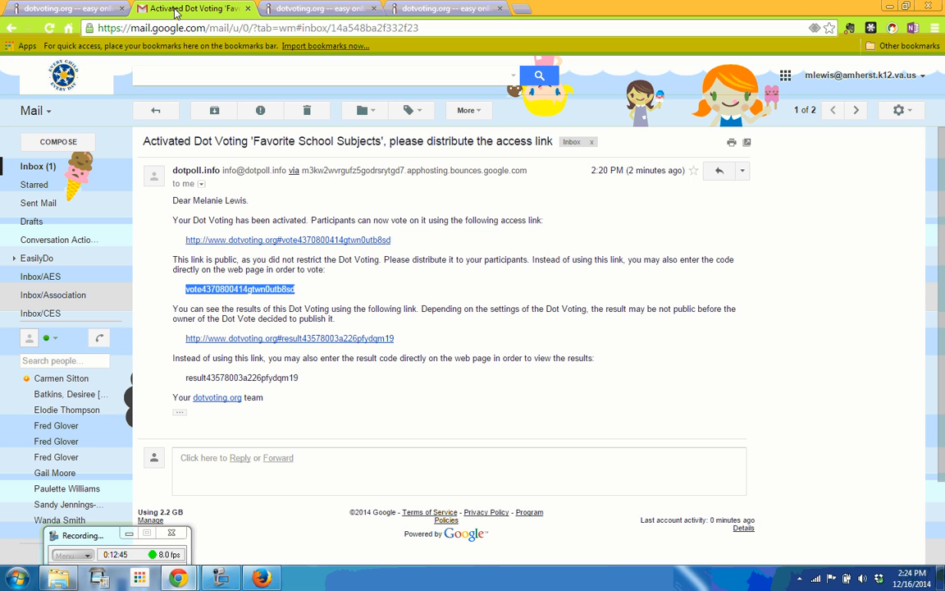
pyautogui.click(36, 169)
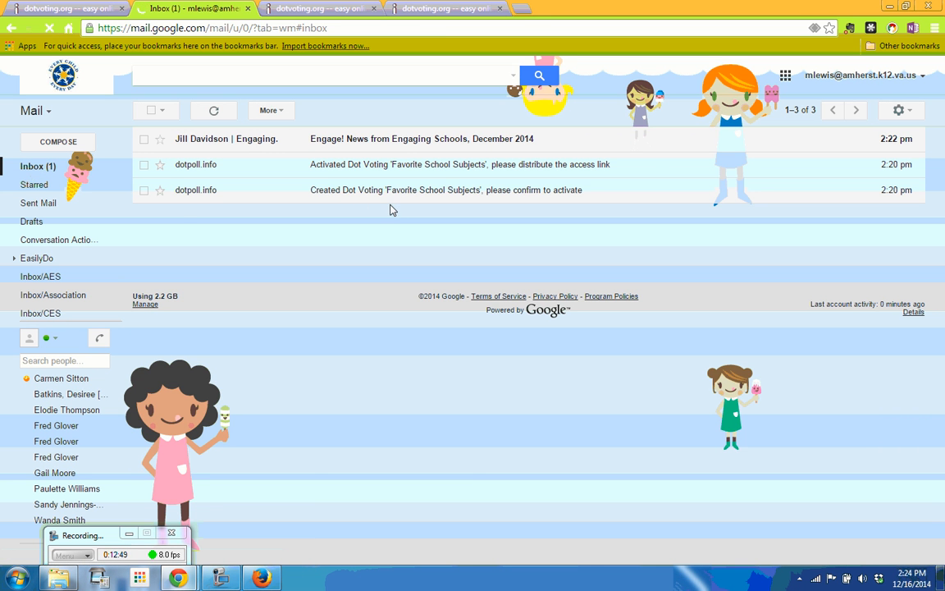
pyautogui.click(333, 194)
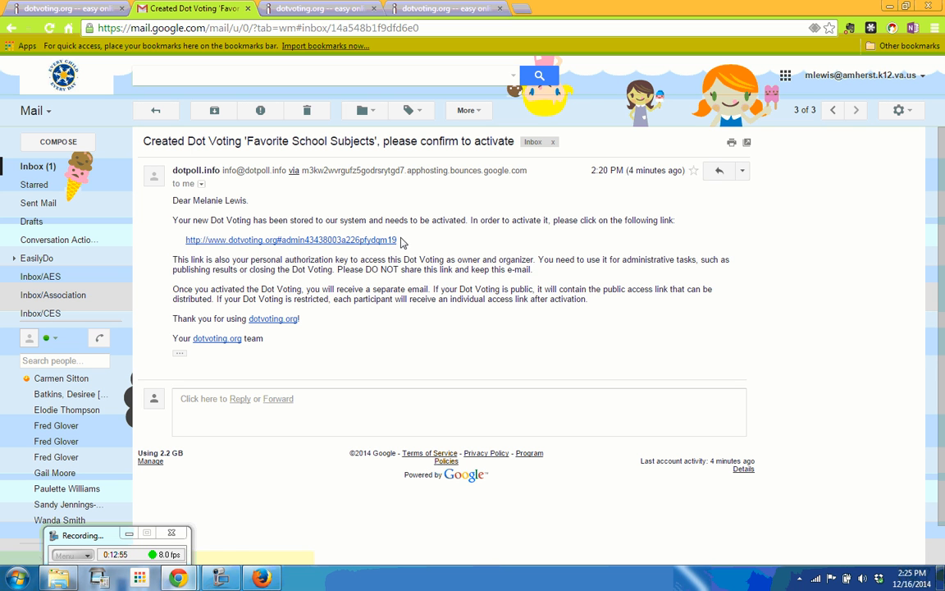
pyautogui.moveTo(396, 244); pyautogui.dragTo(288, 247)
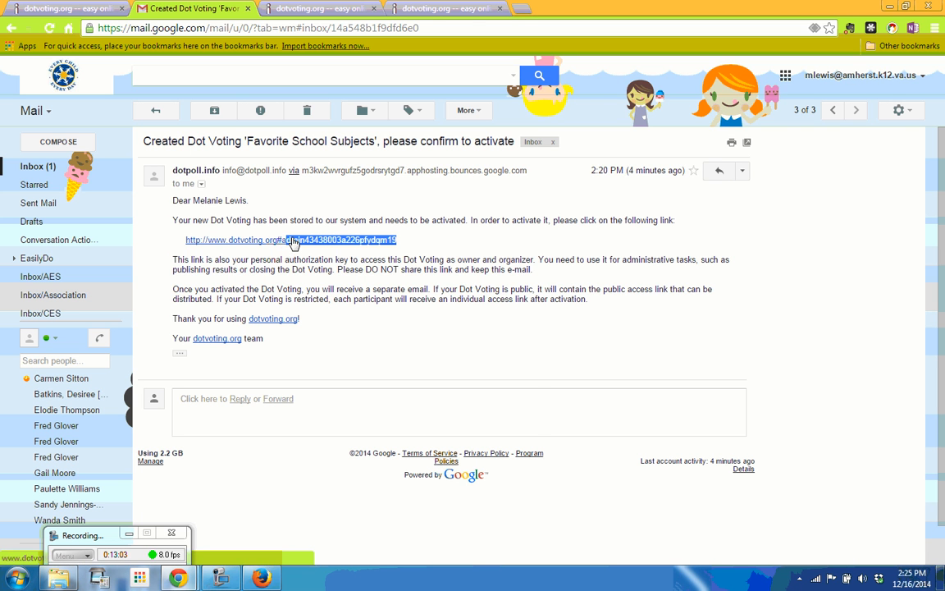
pyautogui.rightClick(288, 243)
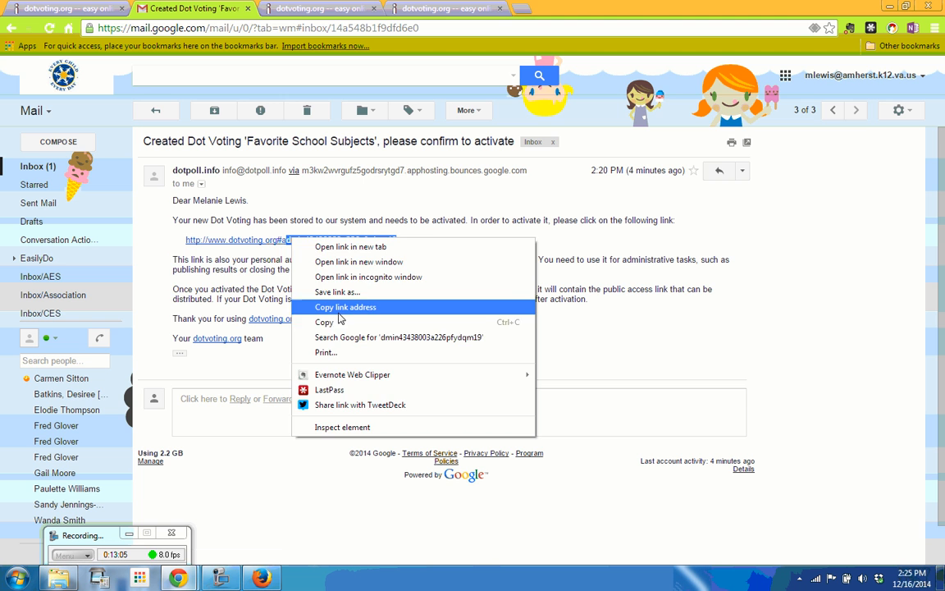
pyautogui.click(338, 322)
pyautogui.click(272, 244)
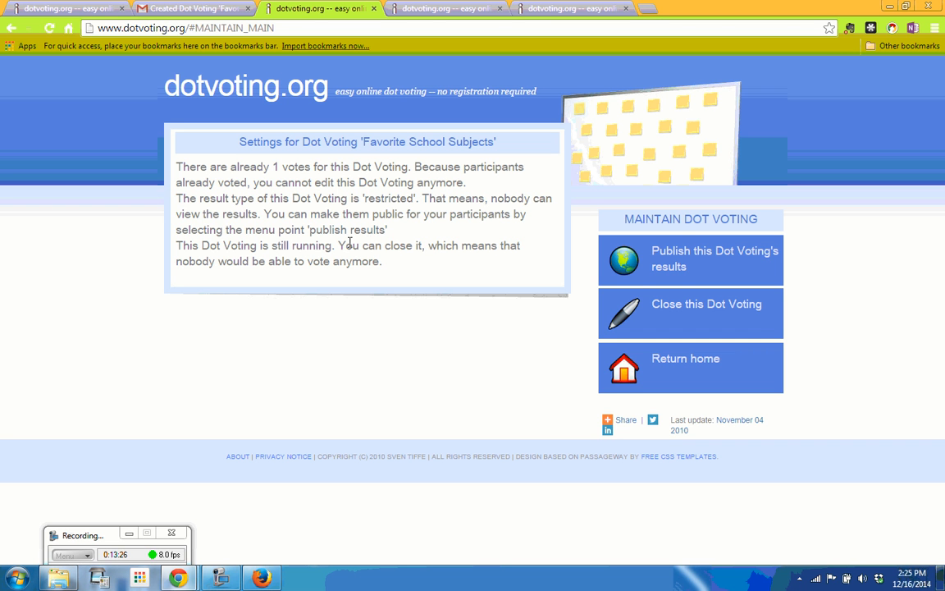
# - Publish the Favorite School Subjects results, confirming with OK, then bring up the result-code tab
pyautogui.click(688, 268)
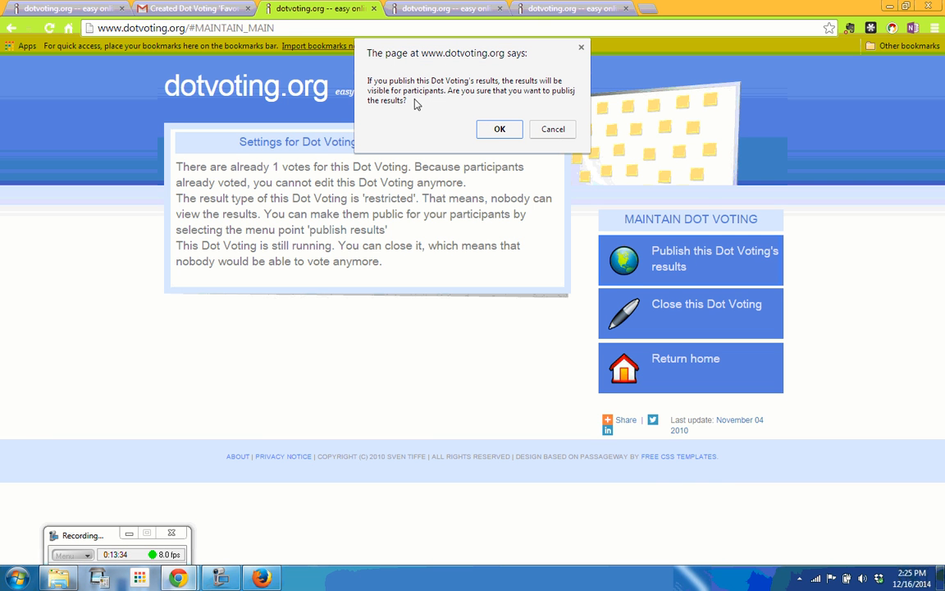
pyautogui.click(501, 131)
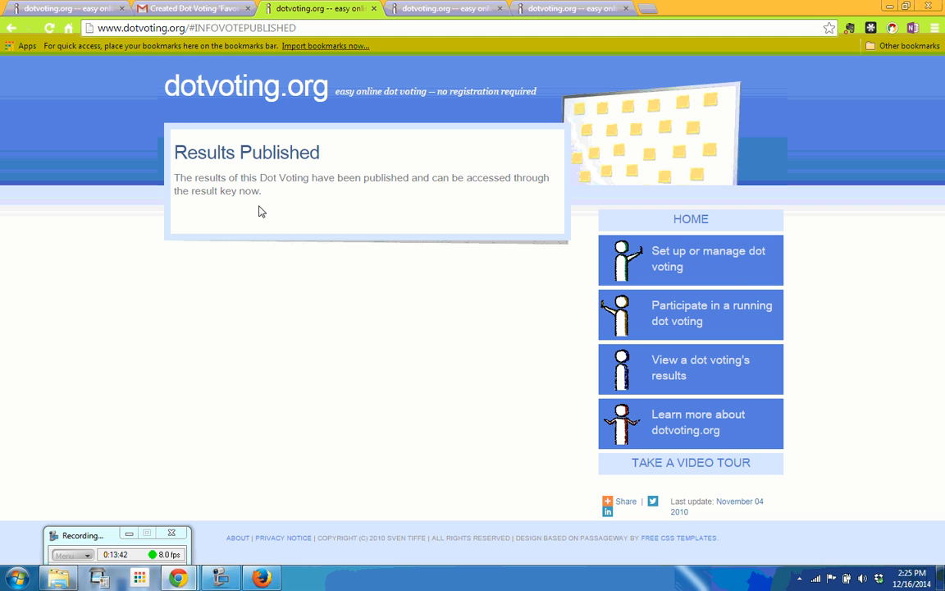
pyautogui.click(554, 10)
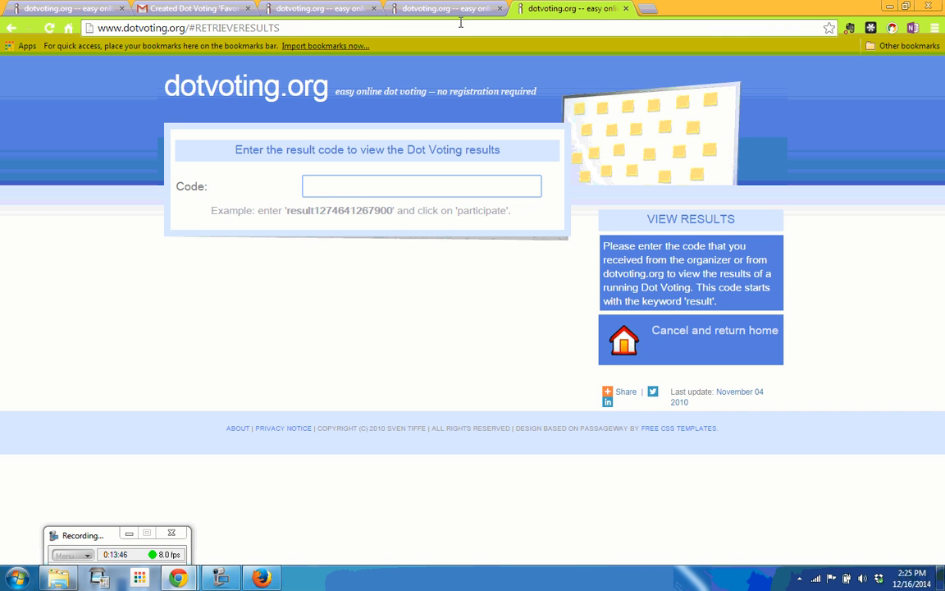
# - Copy the result code from the 'Activated Dot Voting' email and return to the result-code tab
pyautogui.click(184, 9)
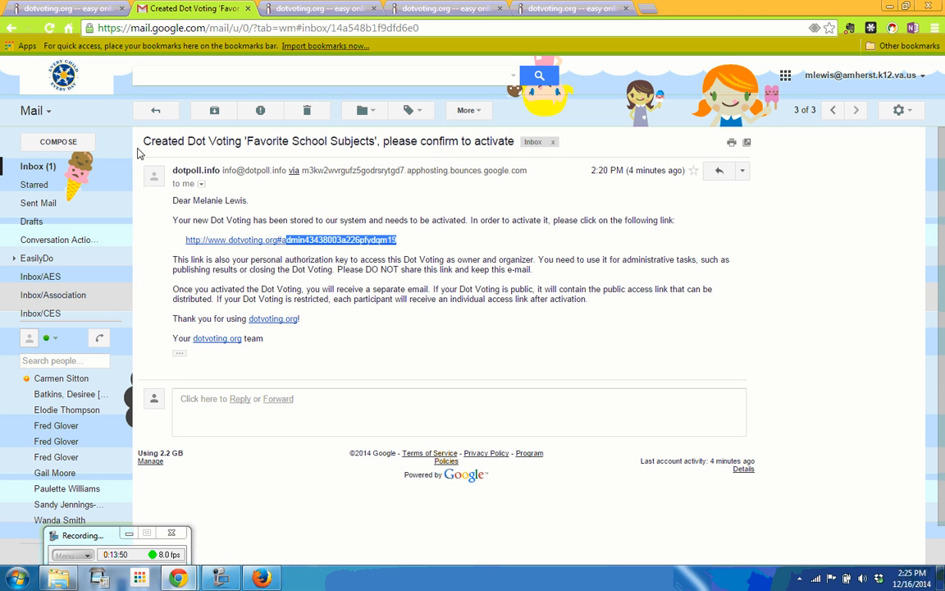
pyautogui.click(34, 168)
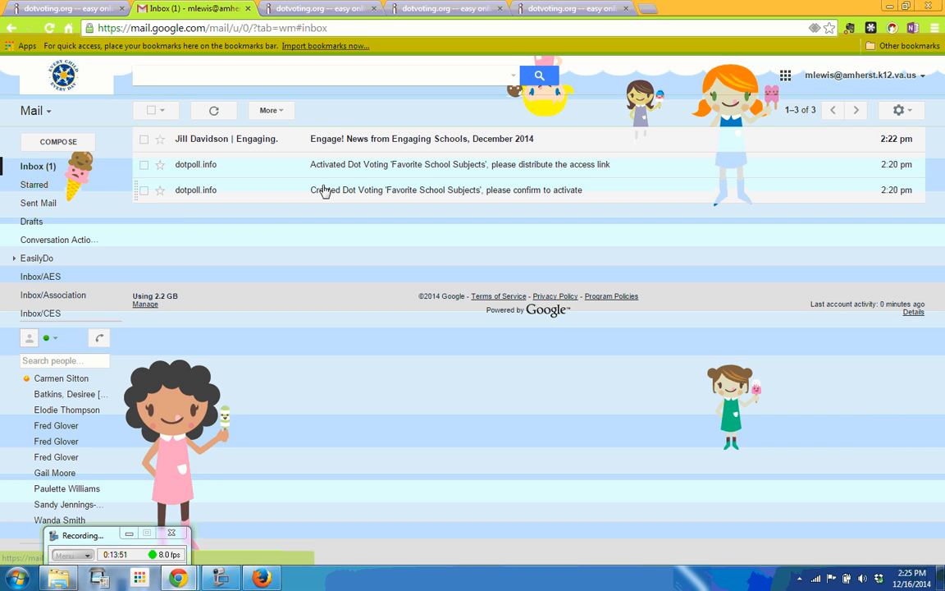
pyautogui.click(348, 168)
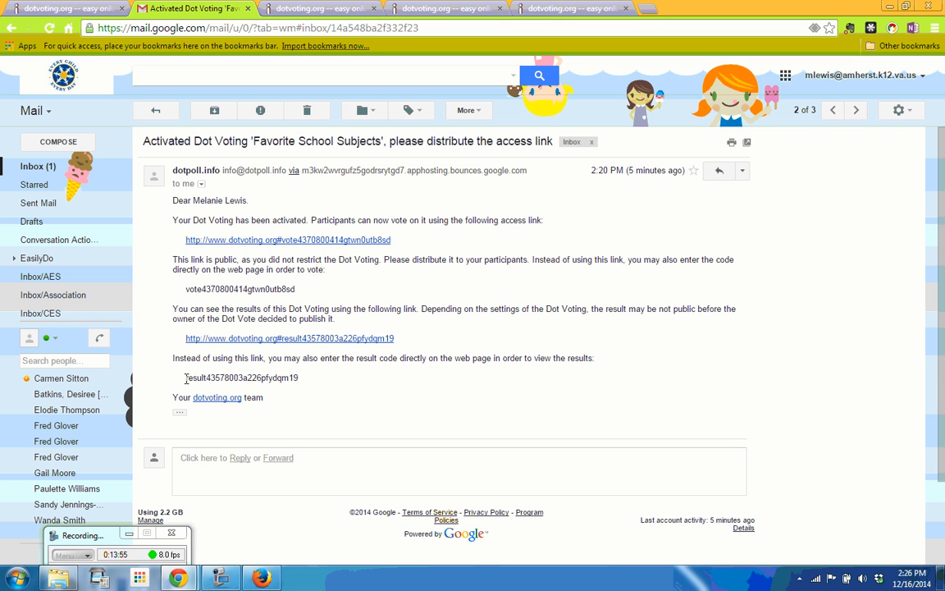
pyautogui.moveTo(185, 377); pyautogui.dragTo(300, 377)
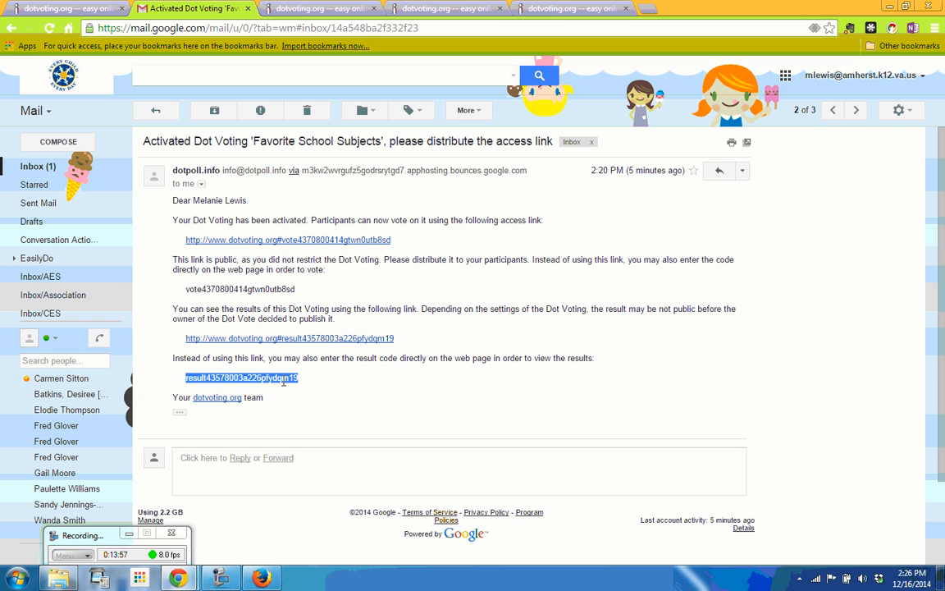
pyautogui.rightClick(257, 378)
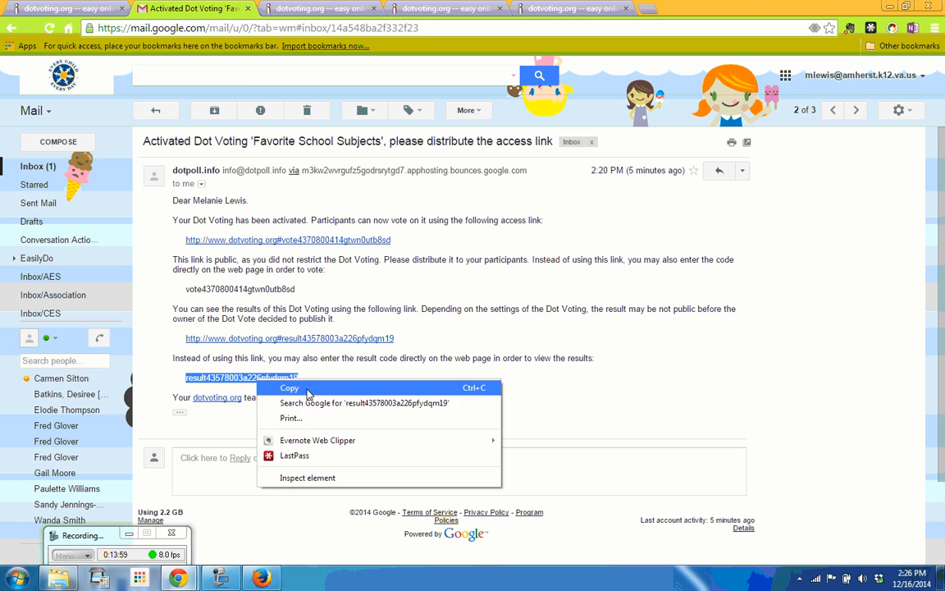
pyautogui.click(295, 386)
pyautogui.click(529, 10)
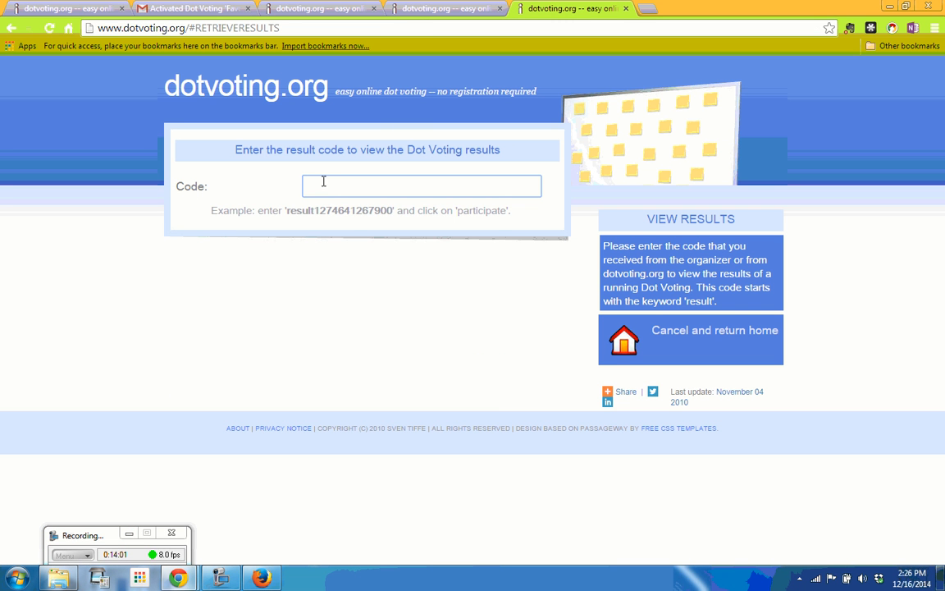
# - Paste the result code and view the results: reading 3, computer 2, writing workshop 1
pyautogui.rightClick(329, 186)
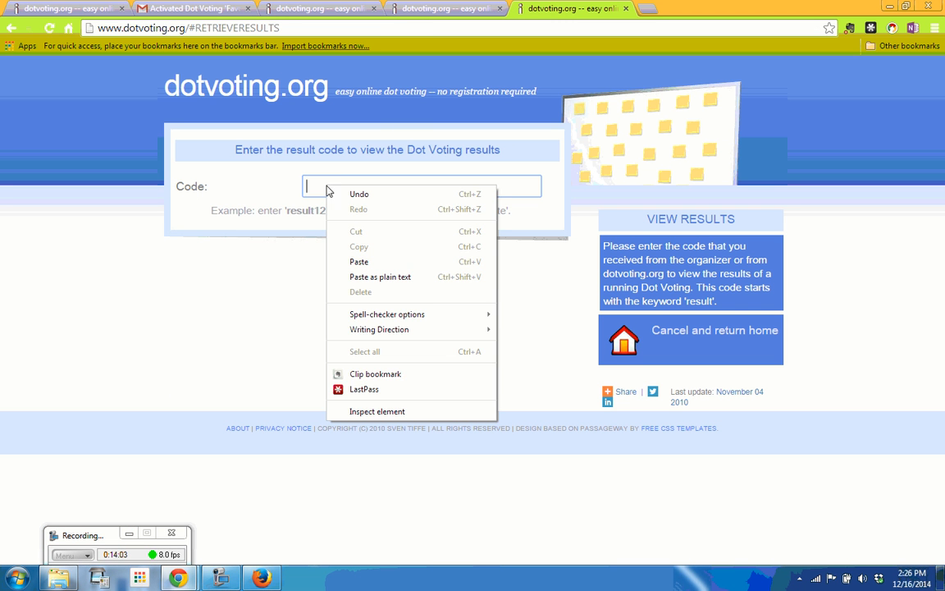
pyautogui.click(359, 261)
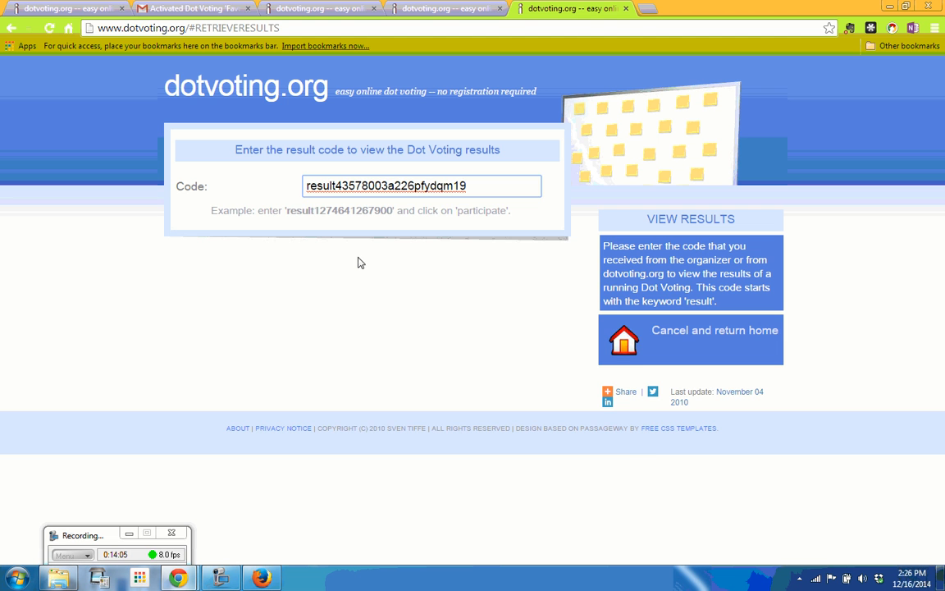
pyautogui.click(387, 322)
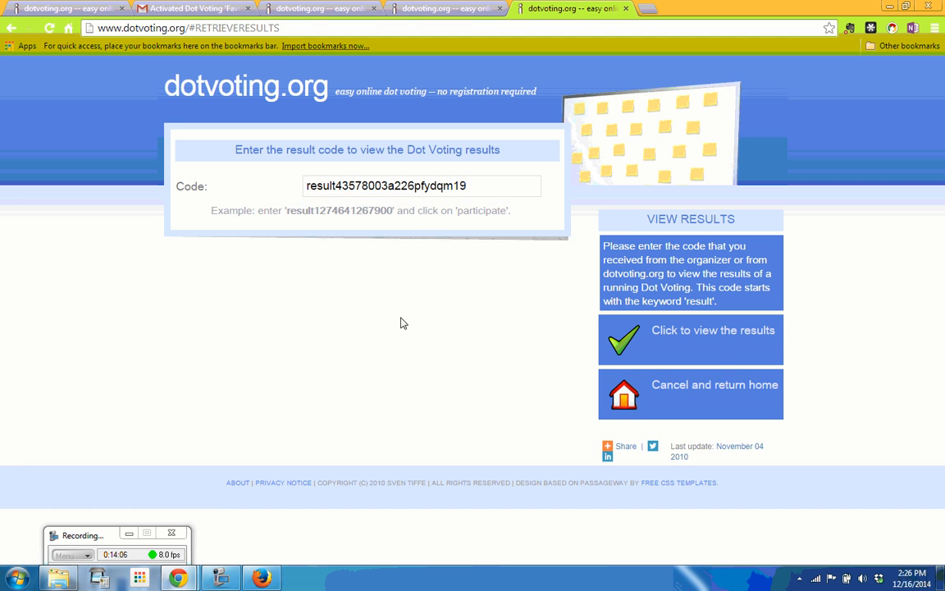
pyautogui.click(711, 344)
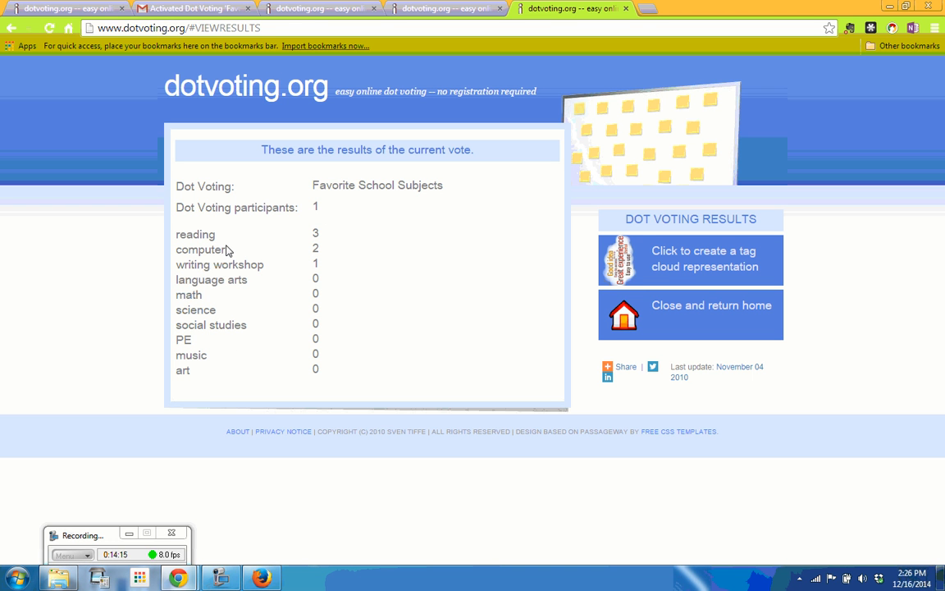
# - Create a Wordle tag cloud from the Favorite School Subjects results
pyautogui.click(683, 262)
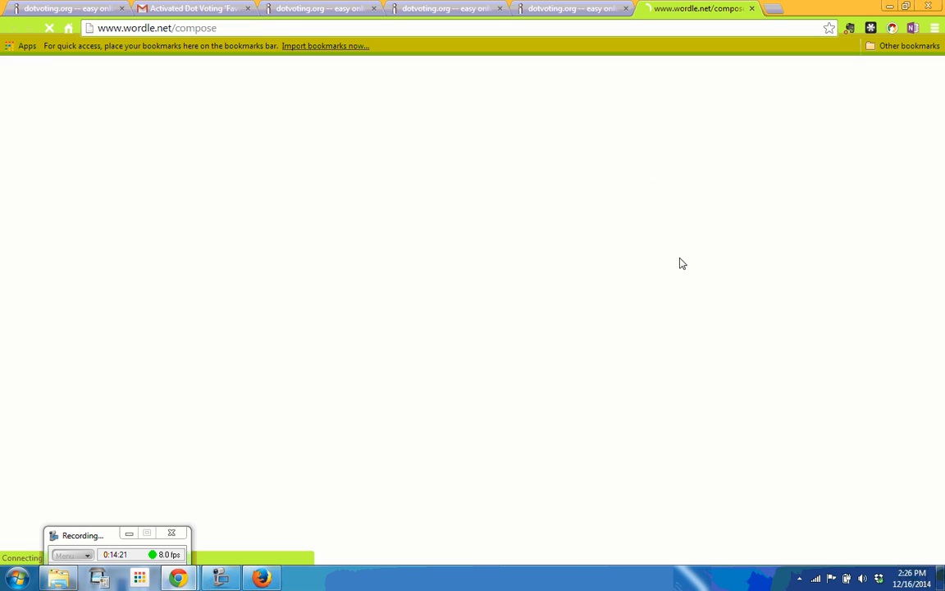